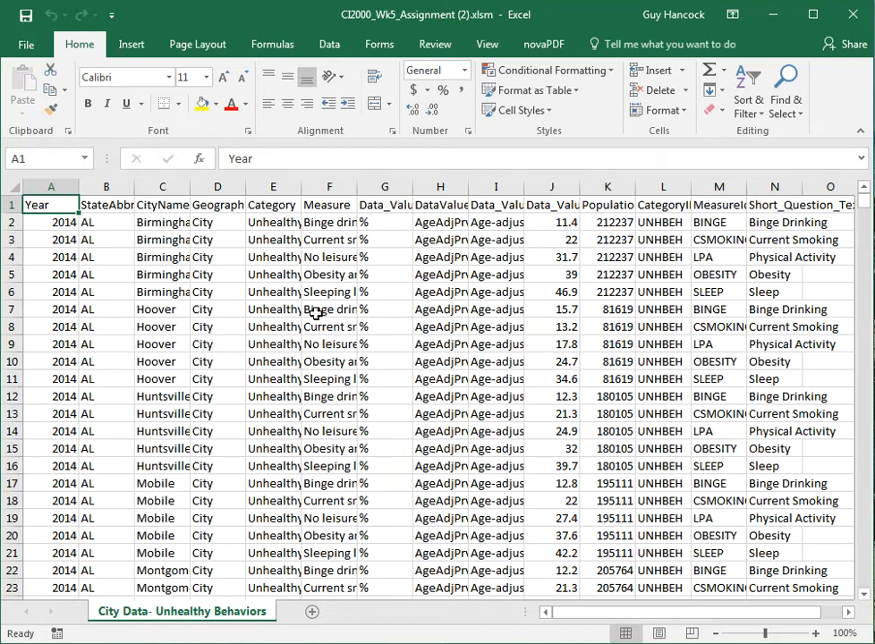
Format the city data range A1:N2501 as a blue banded table with headers.
click(557, 90)
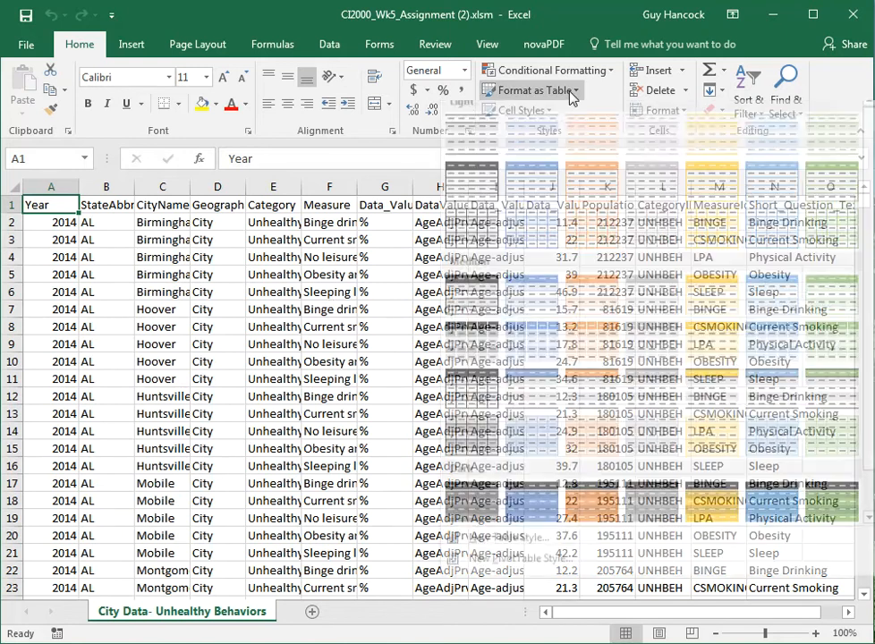
click(537, 193)
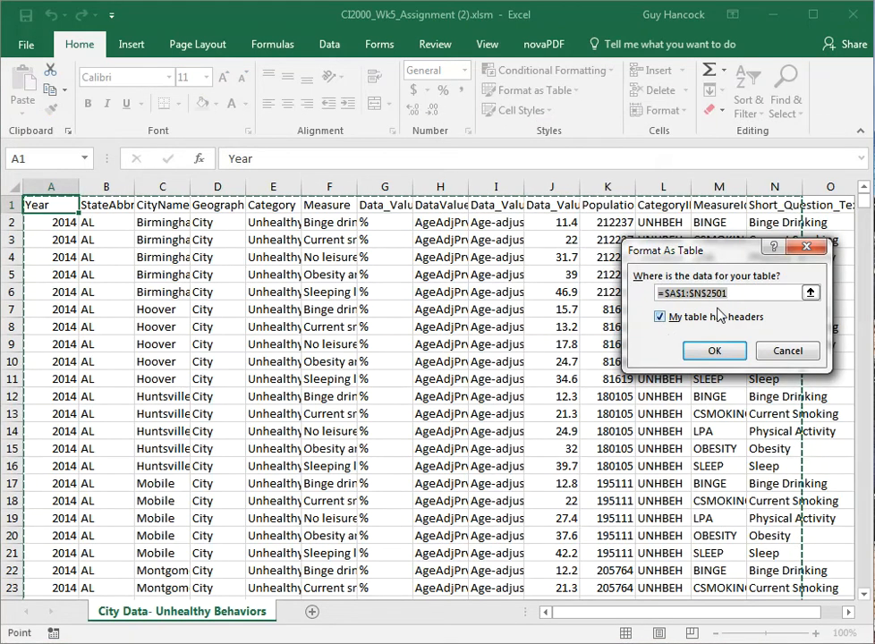
click(709, 351)
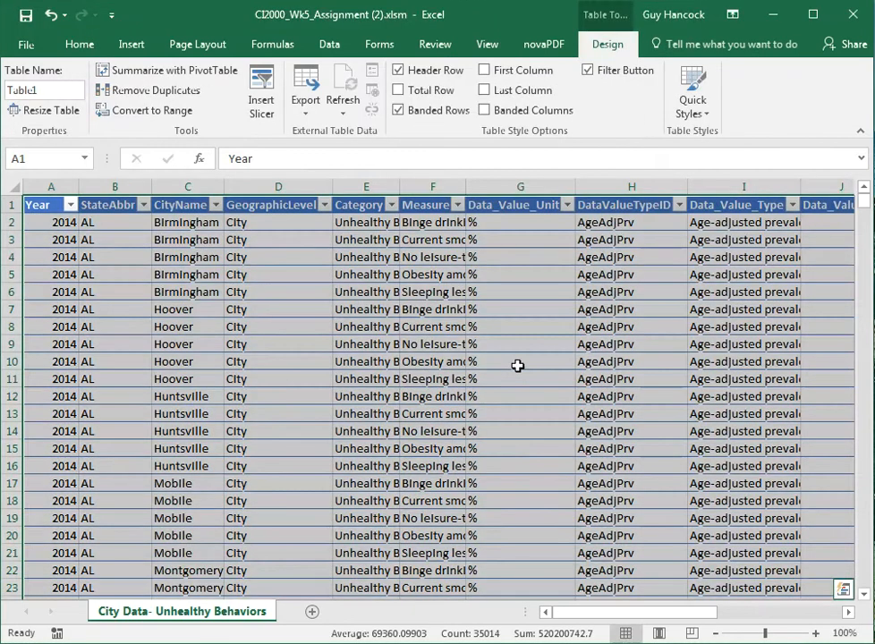
click(315, 345)
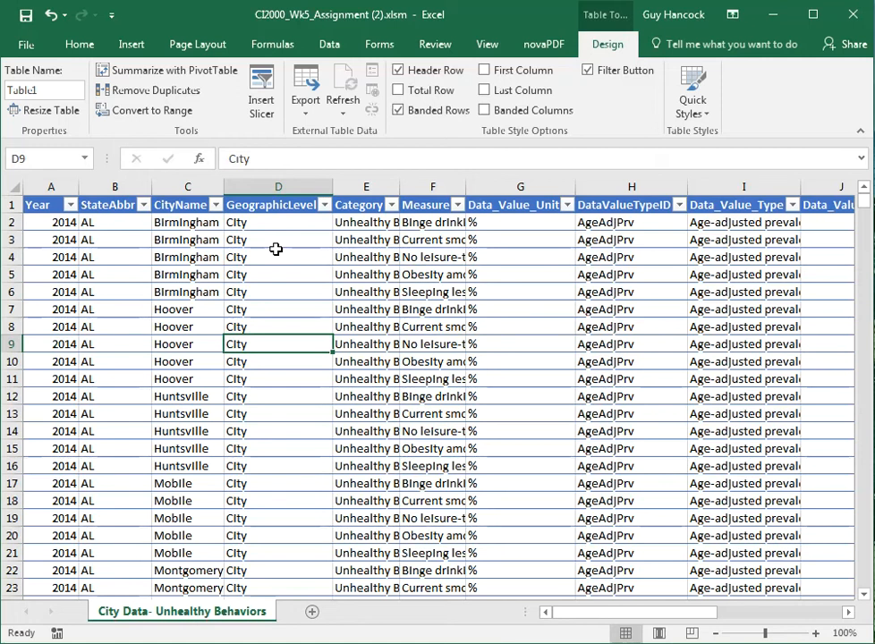
Create the recommended PivotTable "Sum of Data_Value by StateAbbr" from the city data table.
click(129, 47)
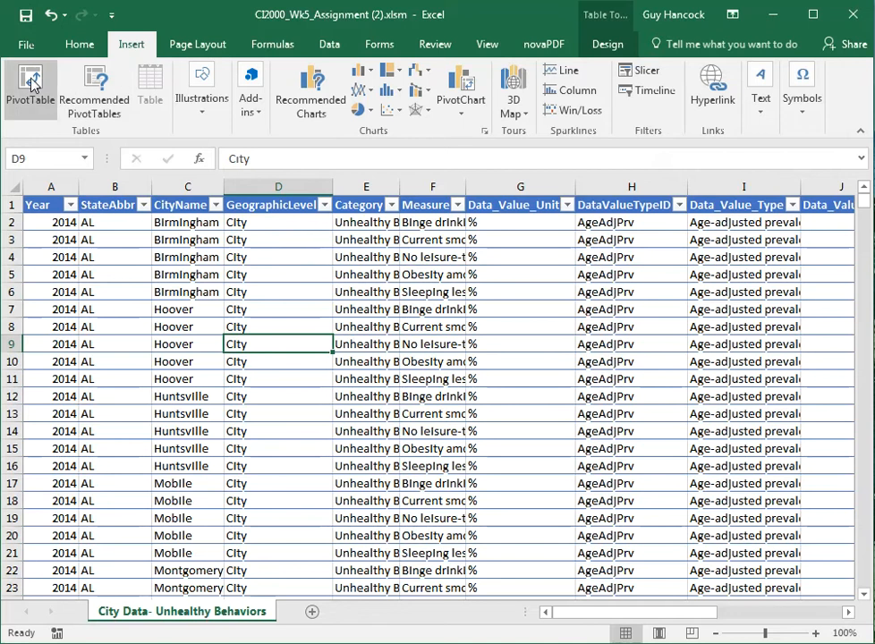
click(96, 90)
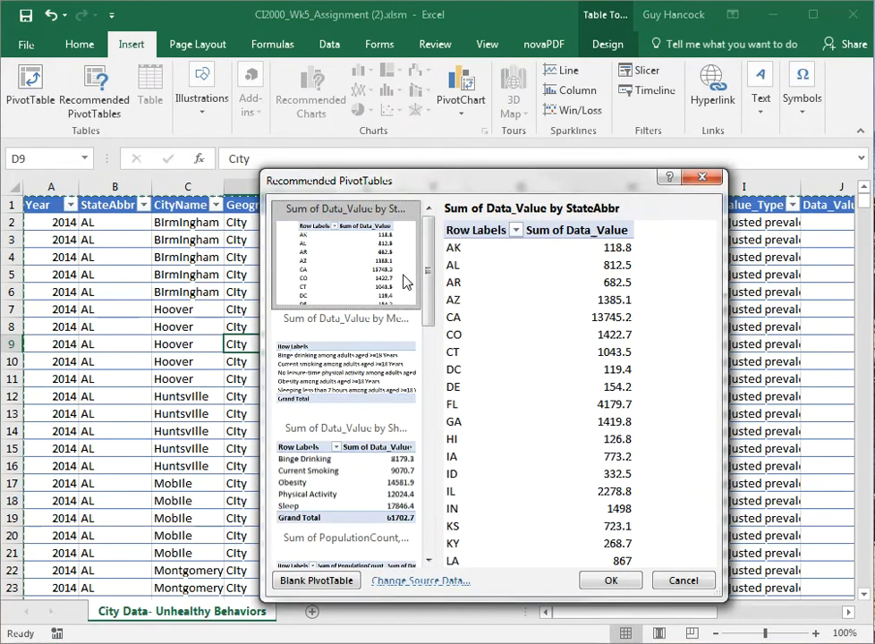
mouse_move(427, 282)
mouse_down()
mouse_move(428, 453)
mouse_move(440, 537)
mouse_move(445, 316)
mouse_move(423, 293)
mouse_up()
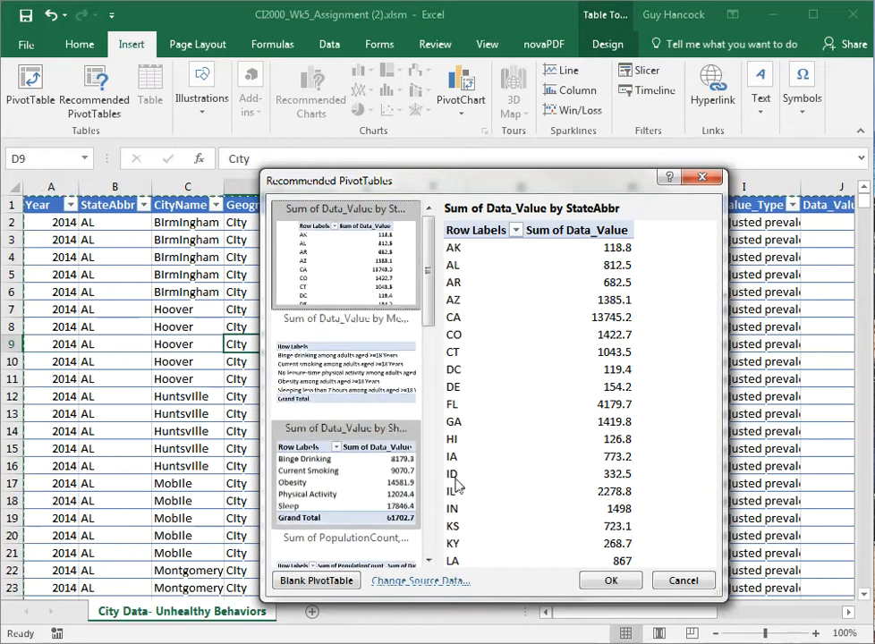
click(613, 581)
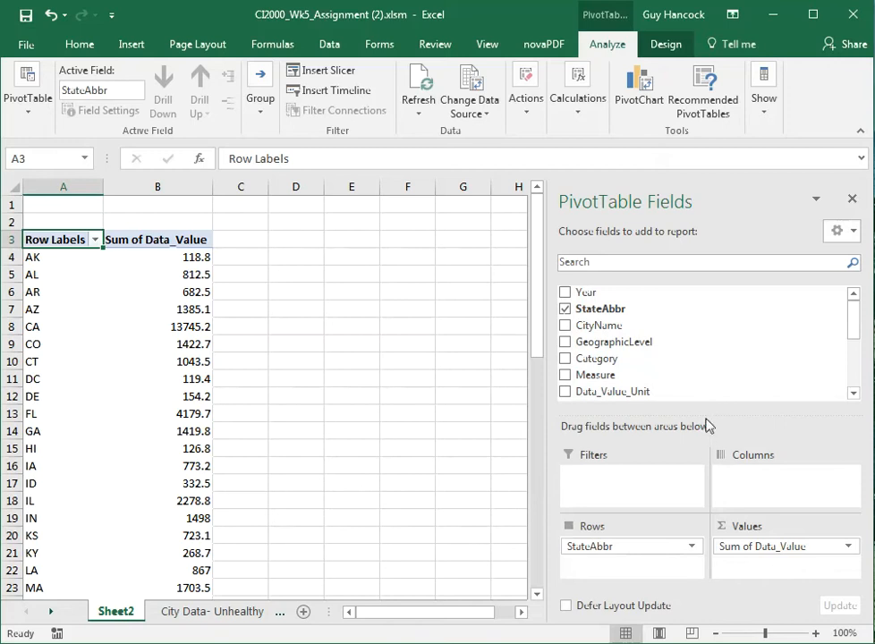
Replace StateAbbr with Measure as the PivotTable's row field and narrow column A.
drag(705, 413, 704, 409)
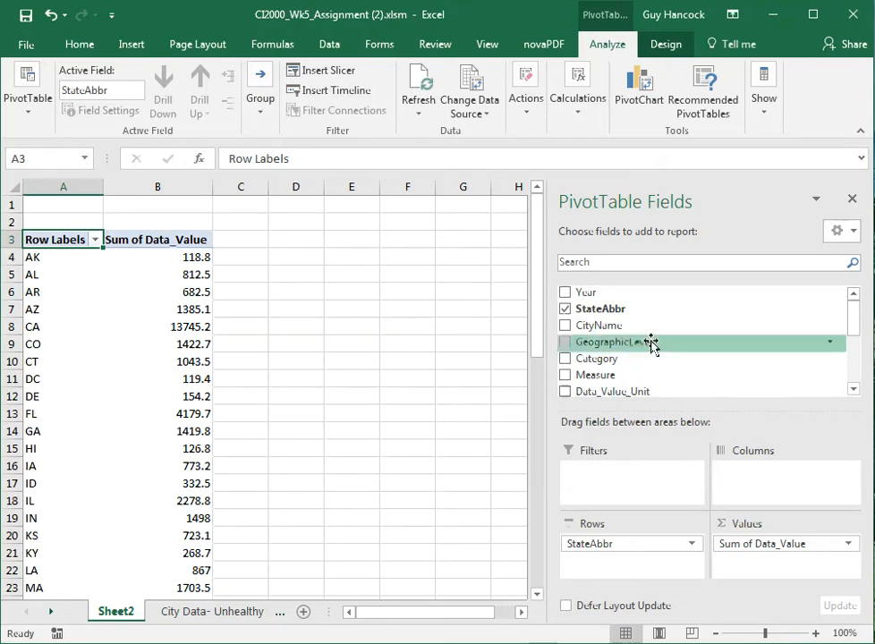
click(565, 309)
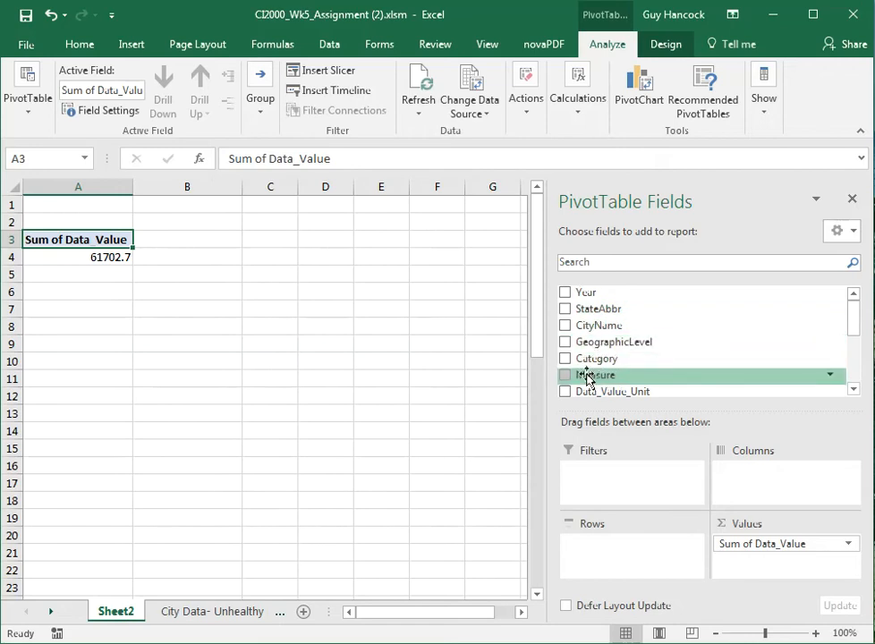
drag(583, 378, 618, 564)
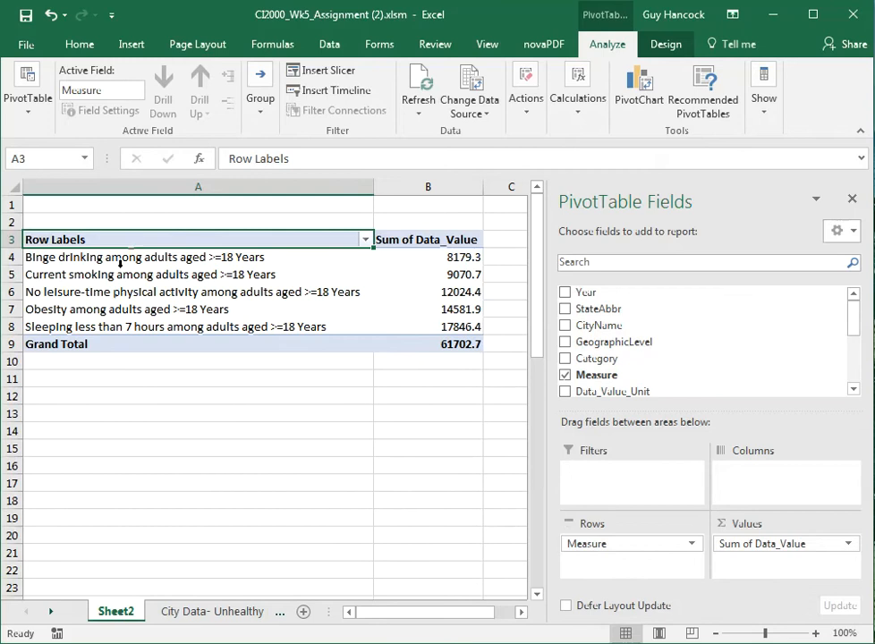
drag(374, 186, 269, 210)
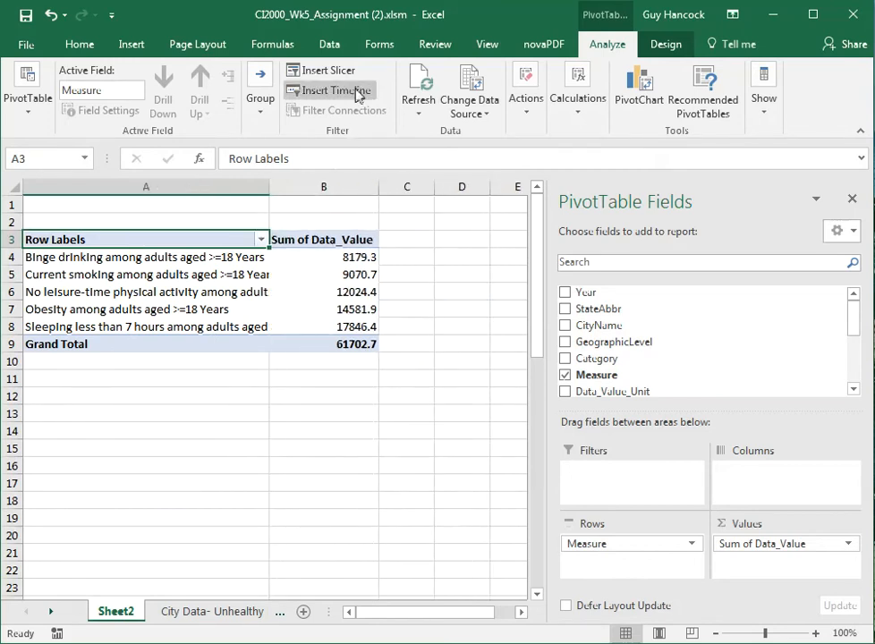
Examine the sort and filter options of the Measure row labels without applying any.
click(80, 43)
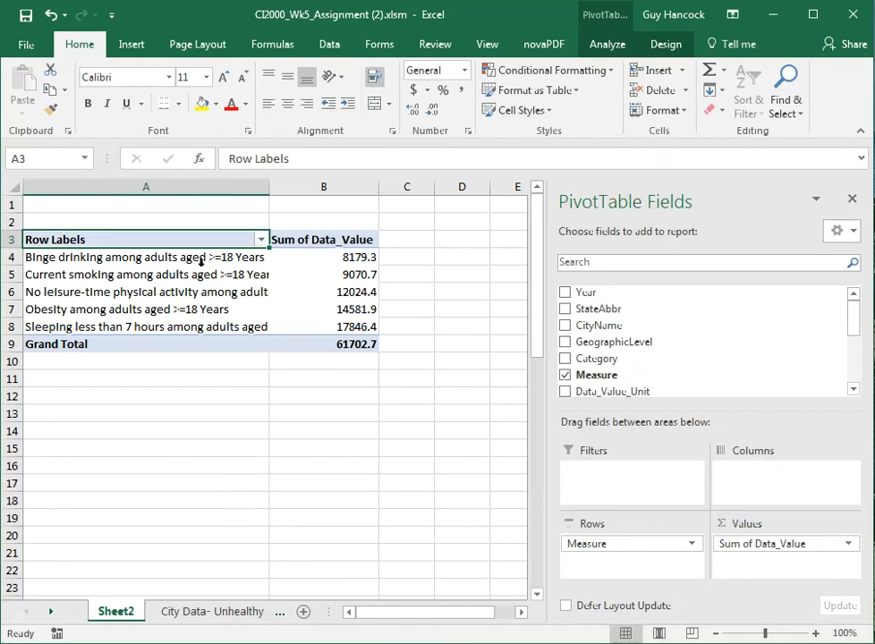
click(260, 240)
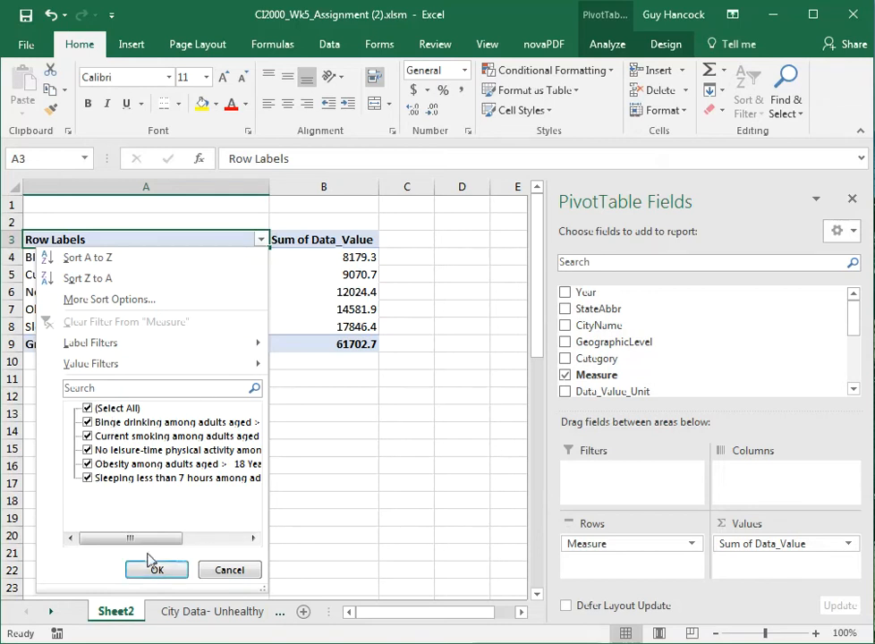
click(229, 571)
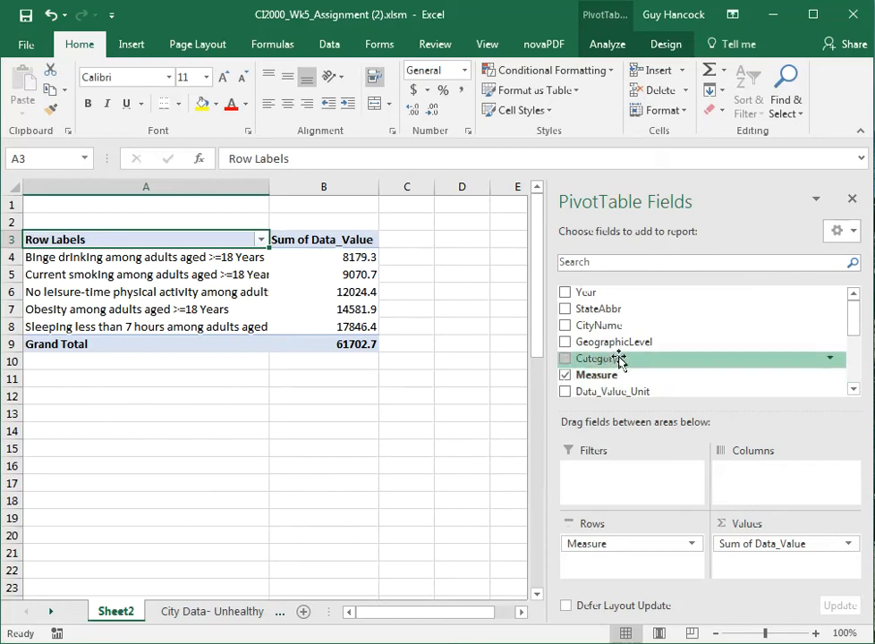
Add CityName as the PivotTable's column field and filter it to Akron, Anchorage and Baltimore.
drag(577, 328, 739, 466)
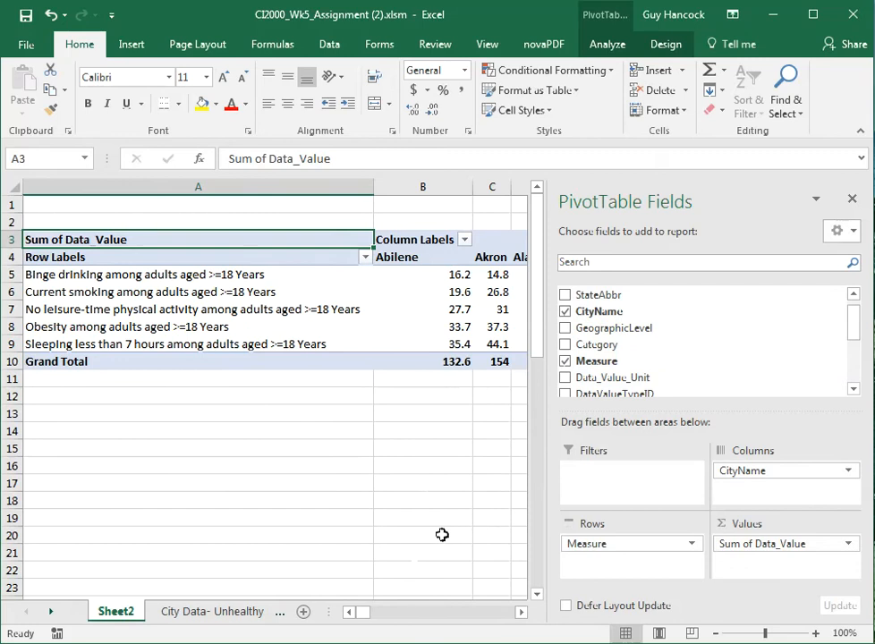
drag(367, 616, 324, 615)
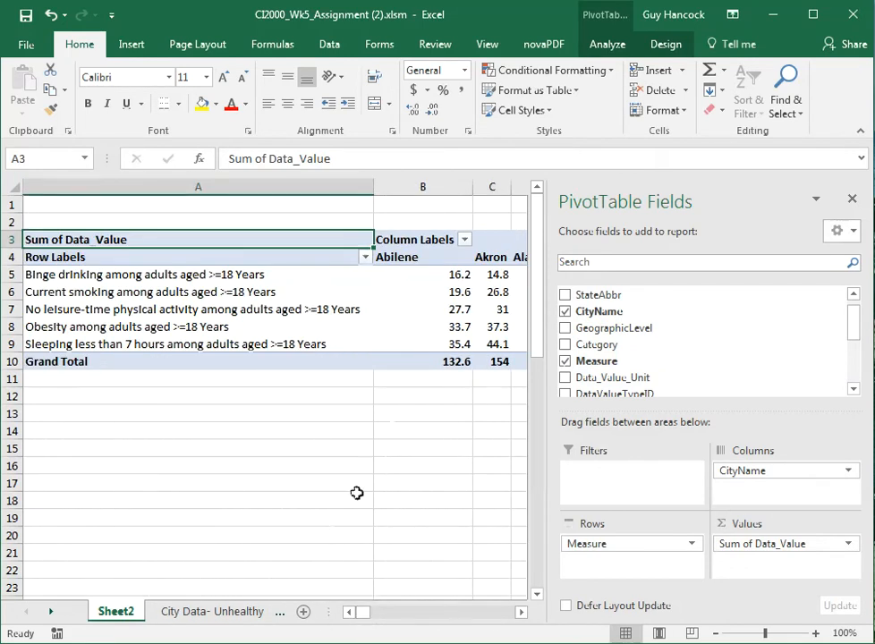
click(464, 240)
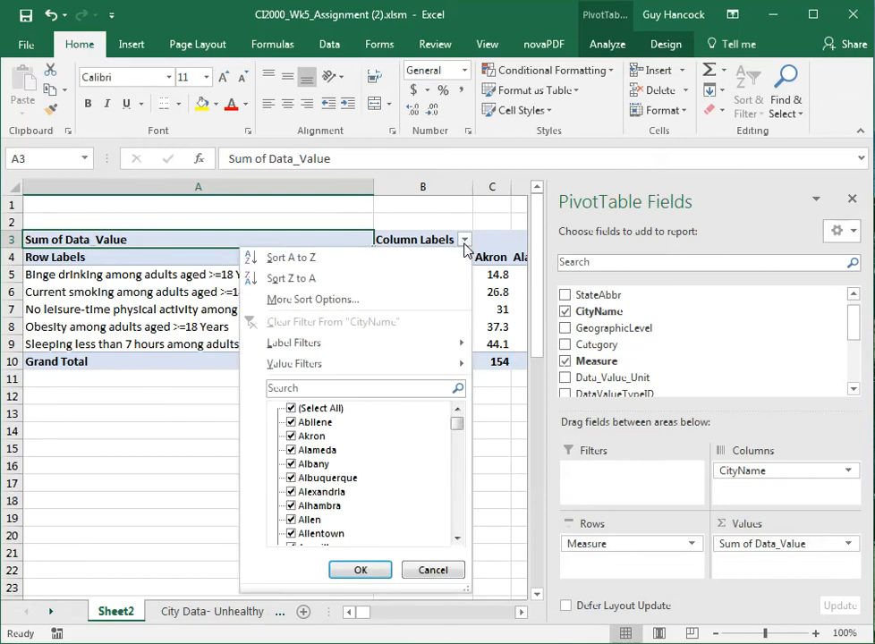
click(290, 409)
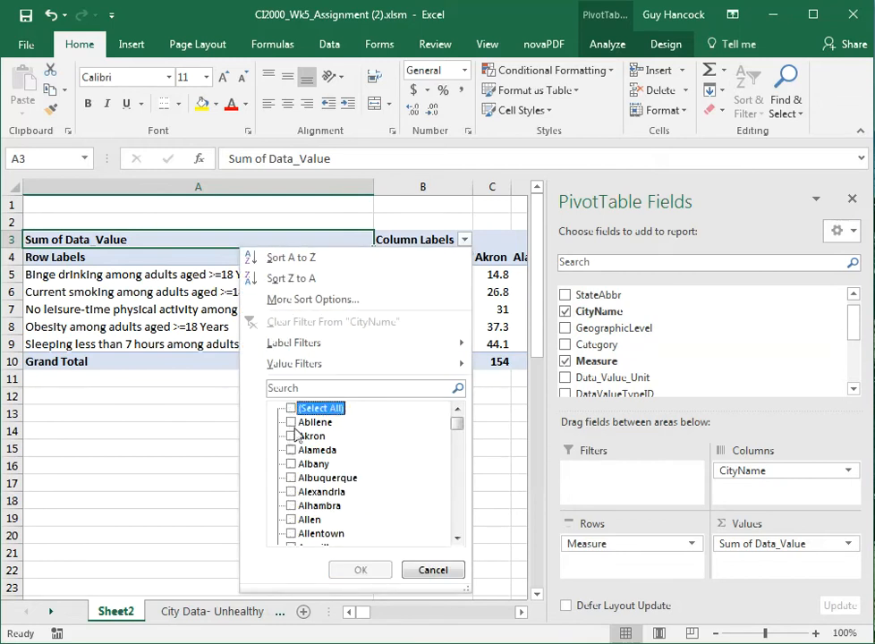
click(291, 436)
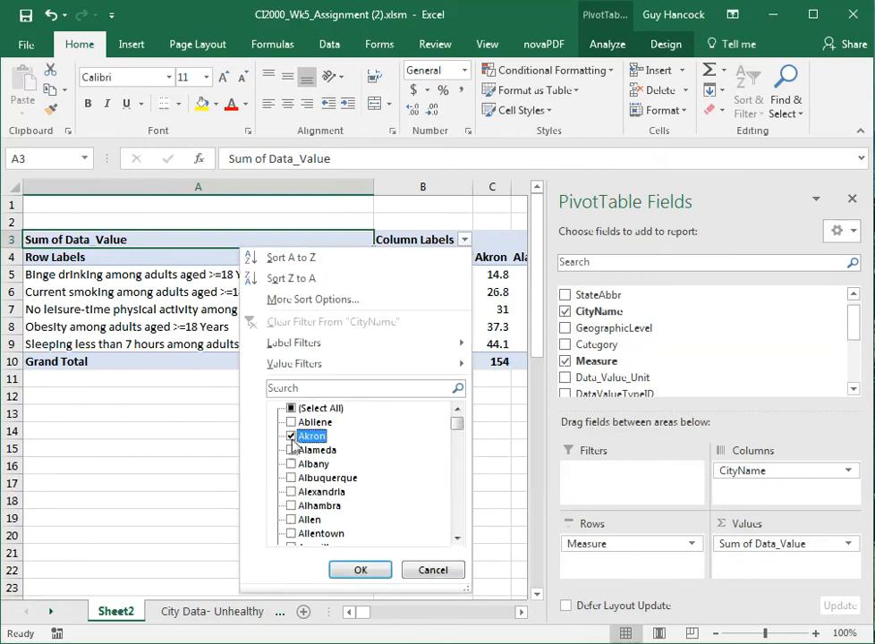
scroll(288, 537, down, 1)
click(292, 535)
scroll(394, 523, up, 1)
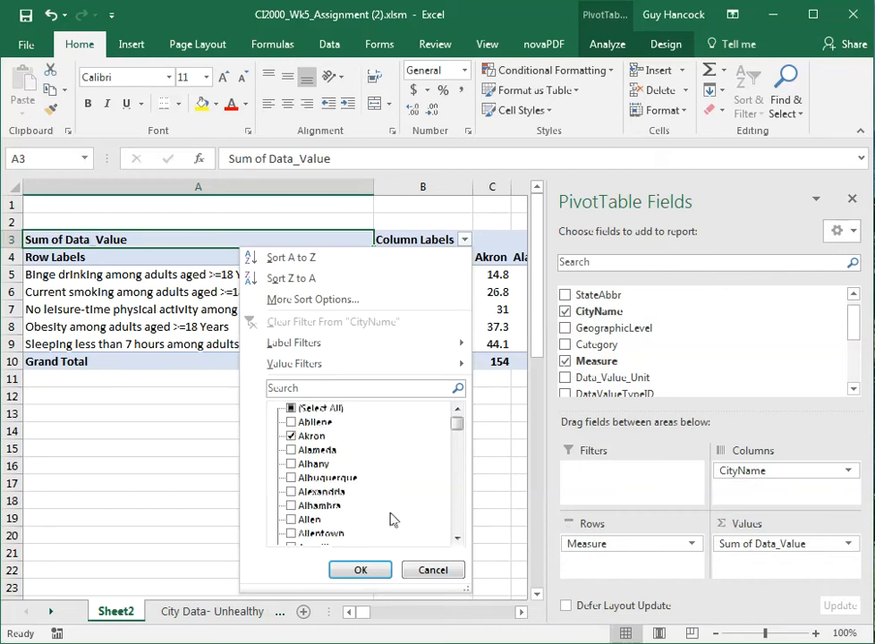
scroll(392, 518, down, 2)
scroll(392, 518, down, 8)
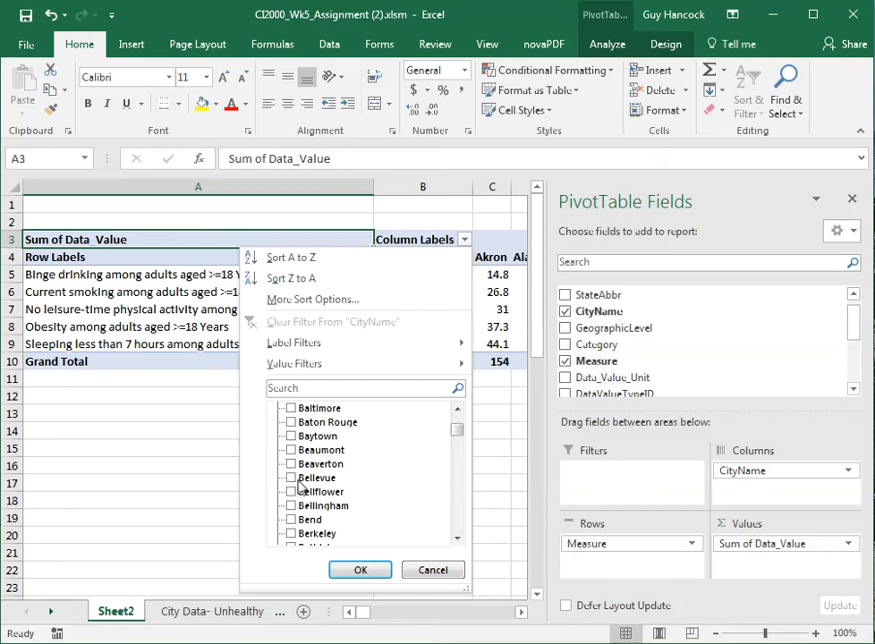
click(291, 408)
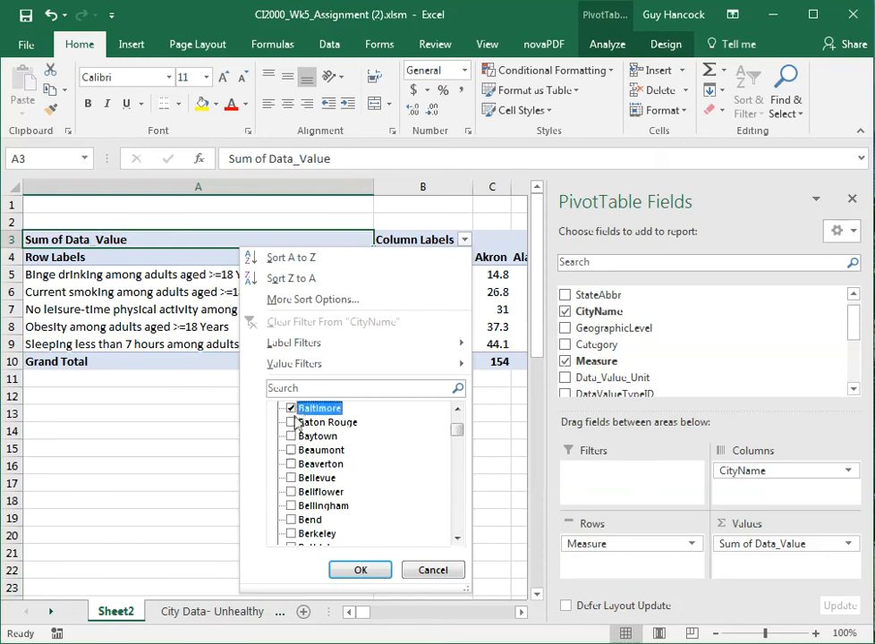
click(345, 571)
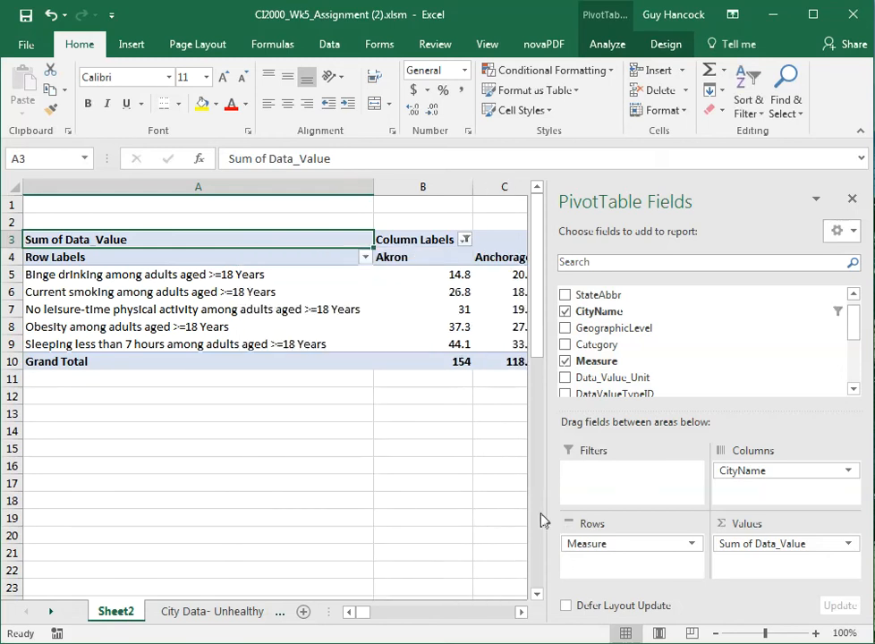
Close the PivotTable field list and slightly widen column B.
drag(368, 613, 362, 615)
click(852, 199)
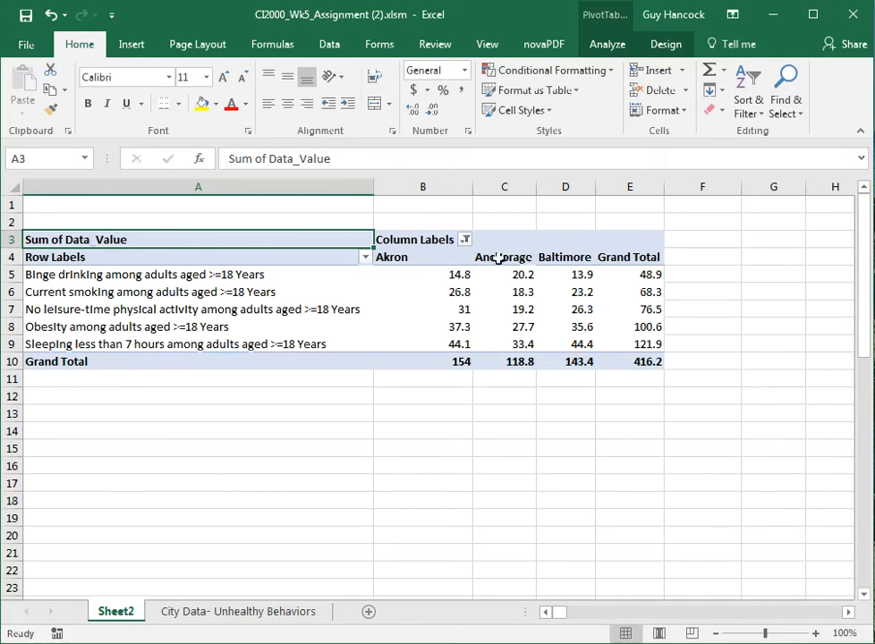
mouse_move(471, 190)
mouse_down()
mouse_move(465, 186)
mouse_move(476, 186)
mouse_up()
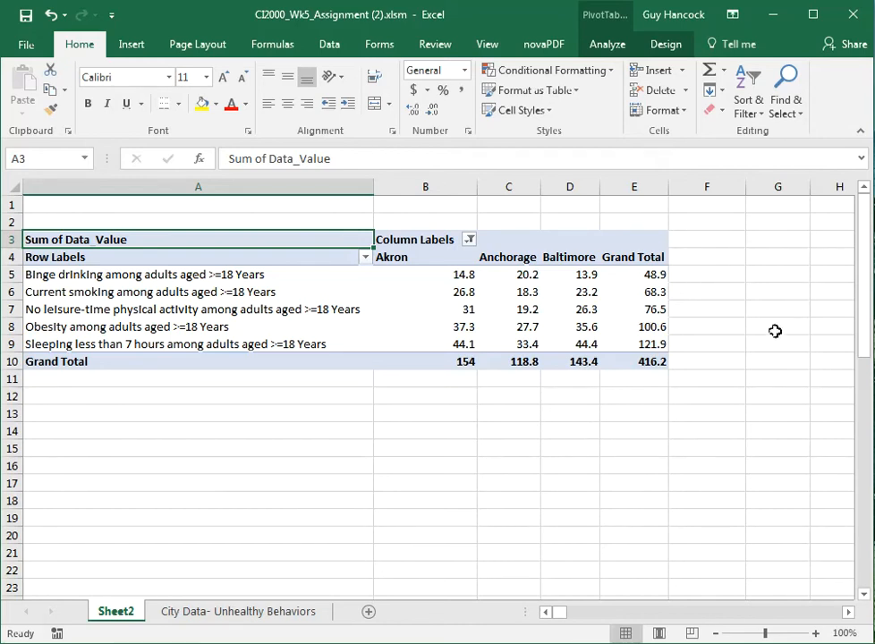
Select Akron's binge drinking value and display the PivotTable field list again.
click(403, 272)
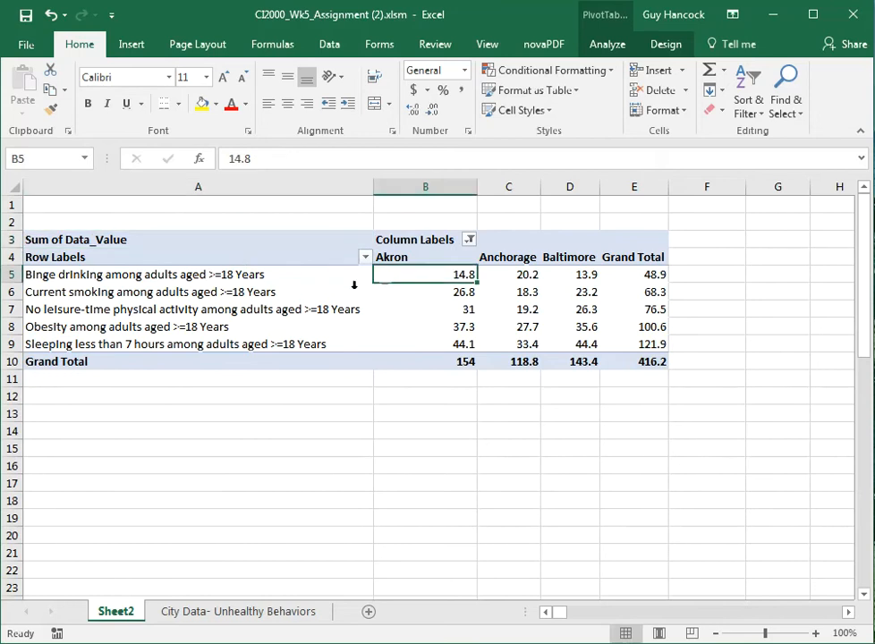
click(607, 41)
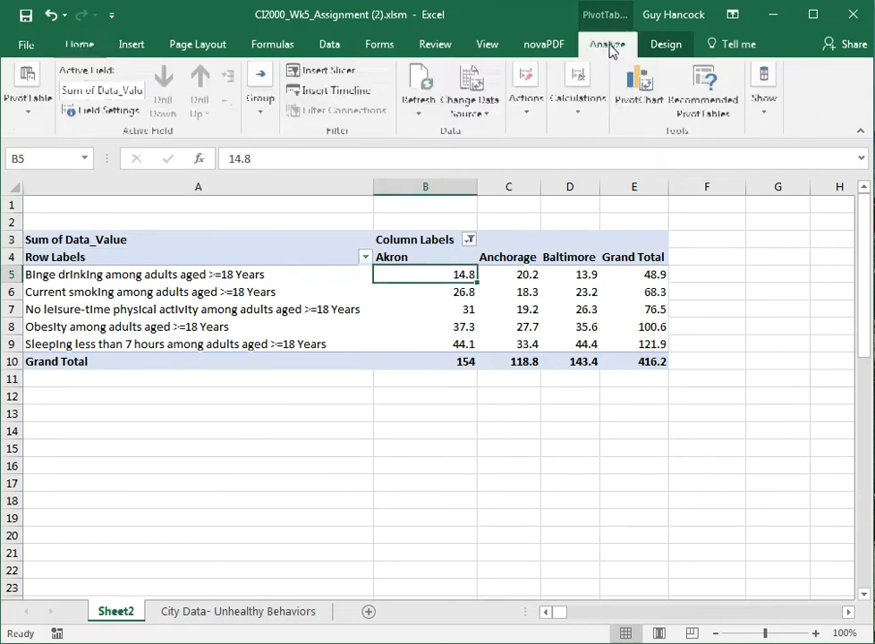
click(765, 107)
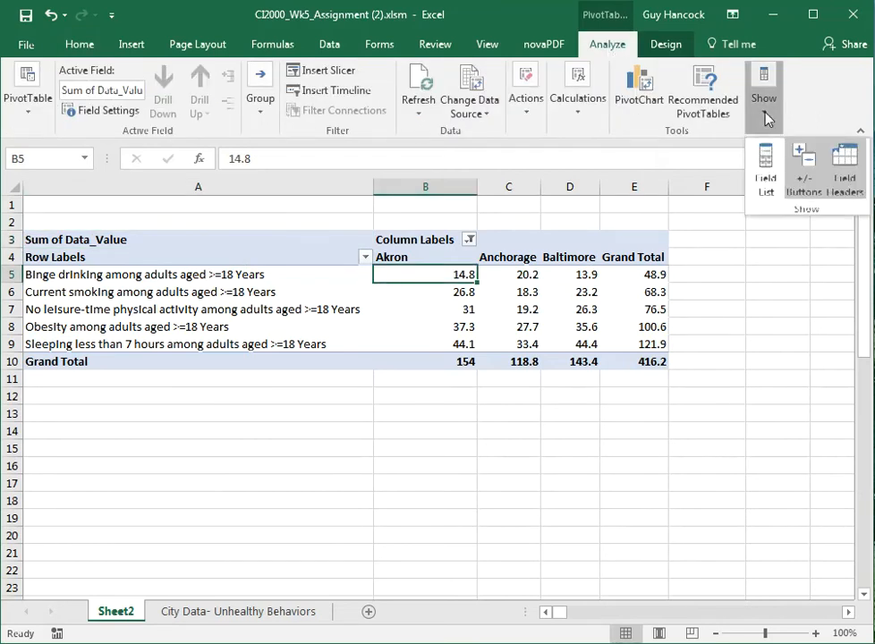
click(765, 176)
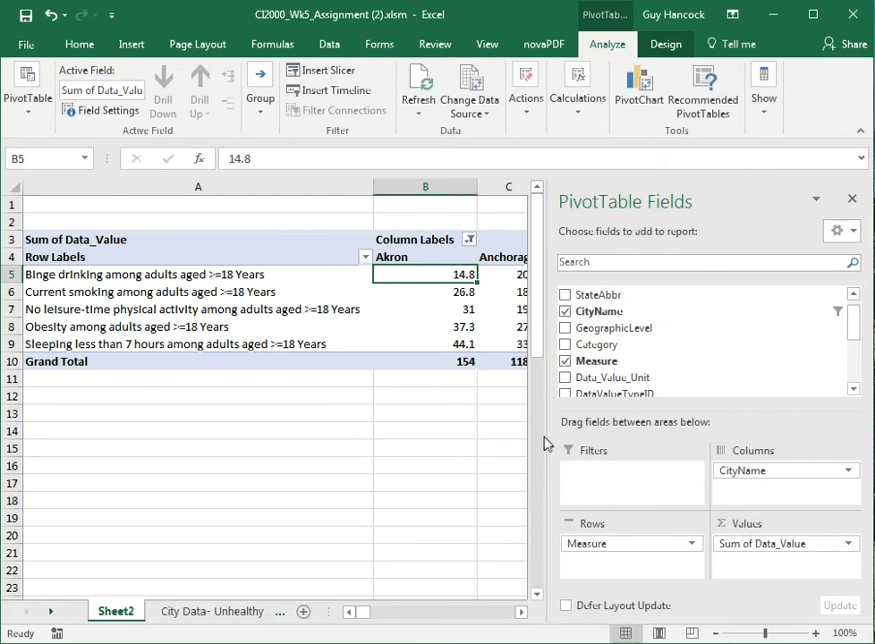
Try the transposed layout with CityName as the row field and Measure as the column field, and look across its columns.
mouse_move(773, 472)
mouse_down()
mouse_move(748, 589)
mouse_move(635, 577)
mouse_move(632, 565)
mouse_move(762, 481)
mouse_up()
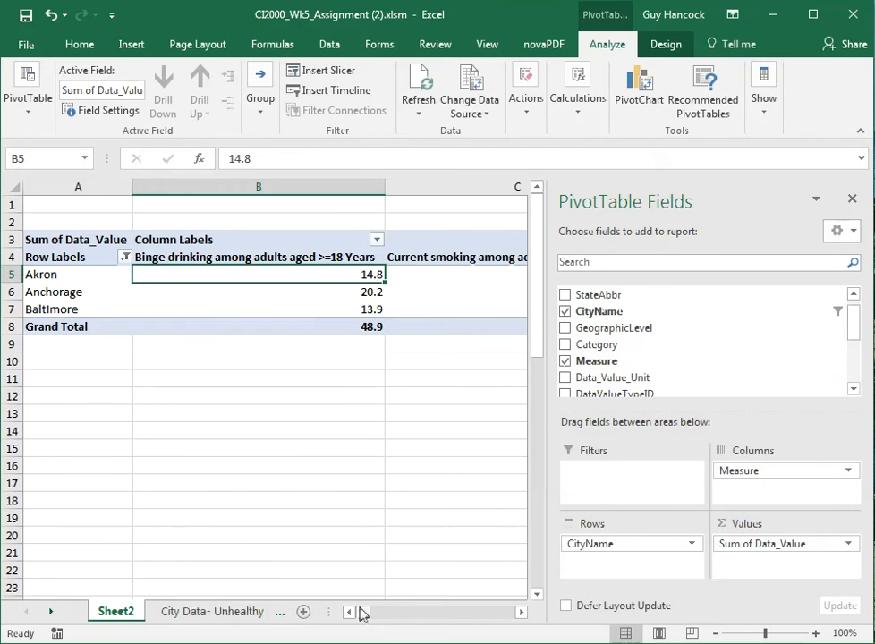
drag(360, 612, 365, 614)
click(521, 612)
click(520, 612)
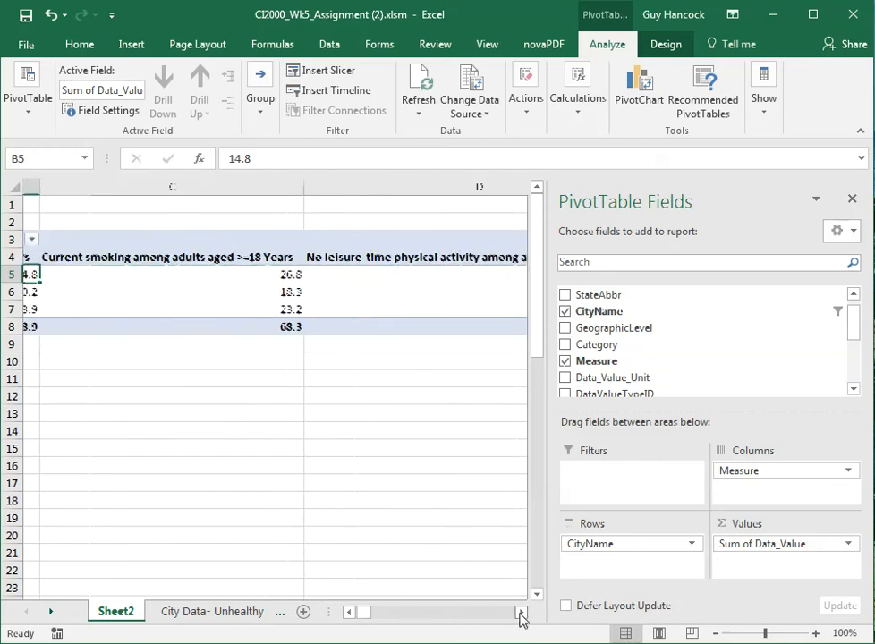
click(521, 612)
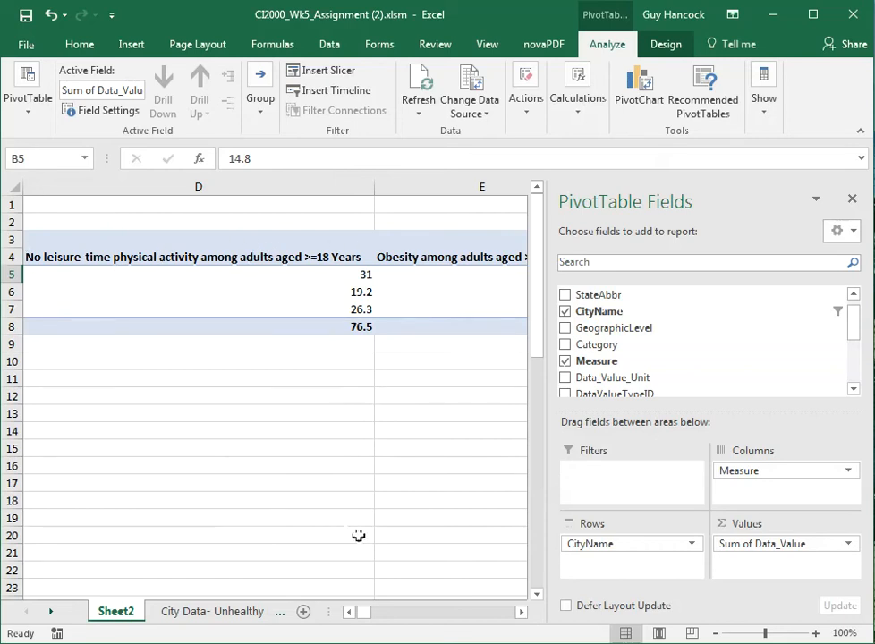
click(349, 612)
Swap the PivotTable fields back so CityName forms the columns and Measure the rows.
drag(753, 474, 711, 494)
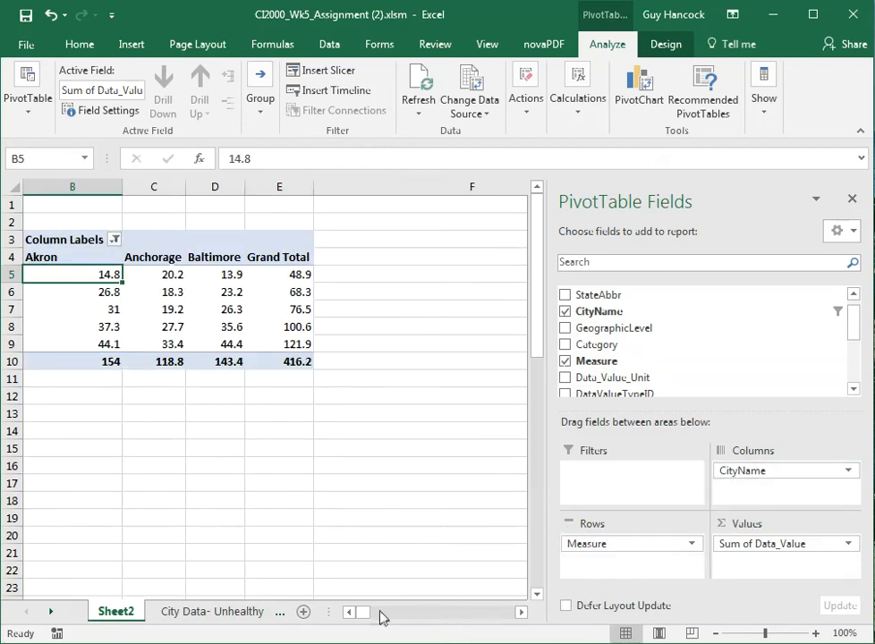
click(350, 612)
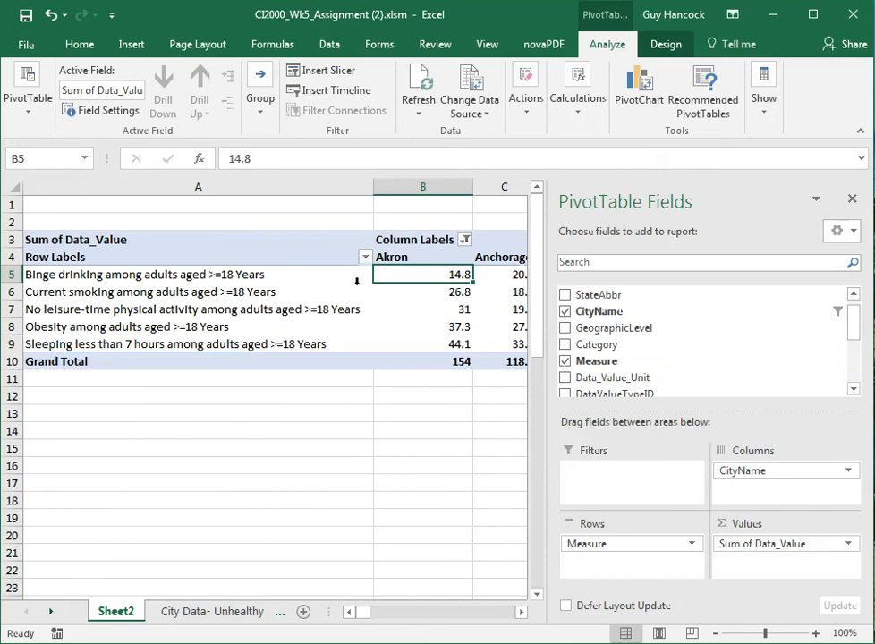
Narrow column A so that the values for all three cities fit in view.
drag(373, 186, 372, 186)
drag(249, 205, 245, 205)
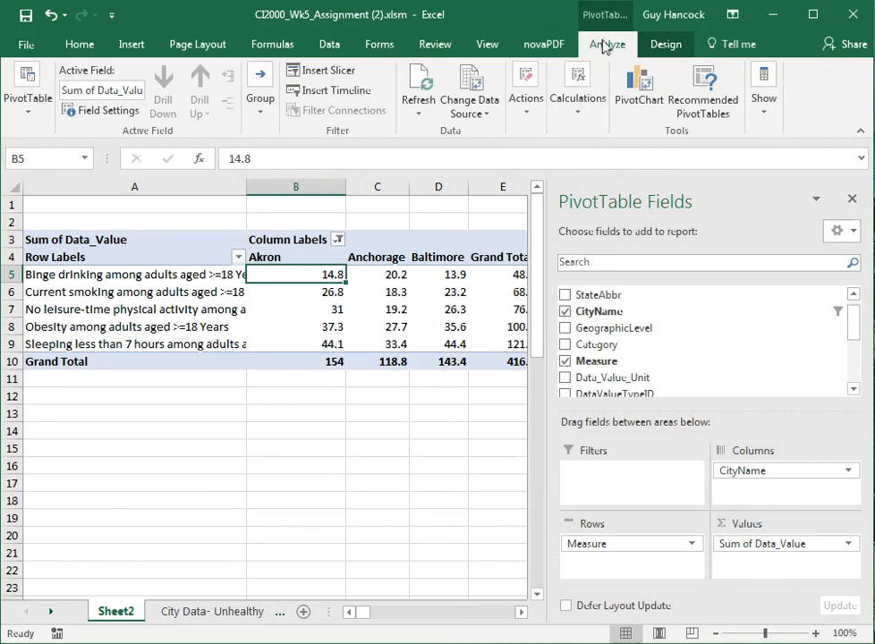
Insert a Clustered Column PivotChart from the PivotTable and move it below the Grand Total row.
click(635, 94)
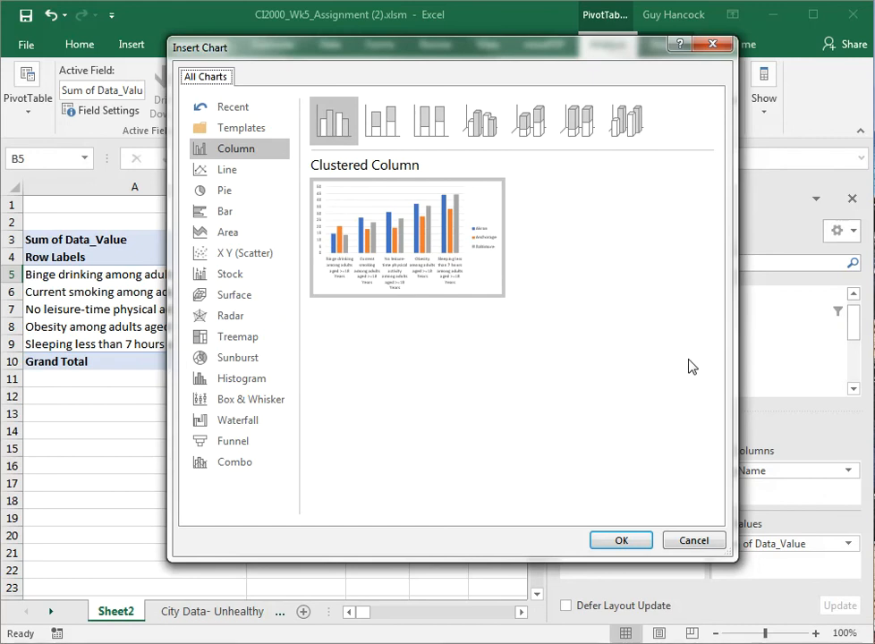
click(626, 543)
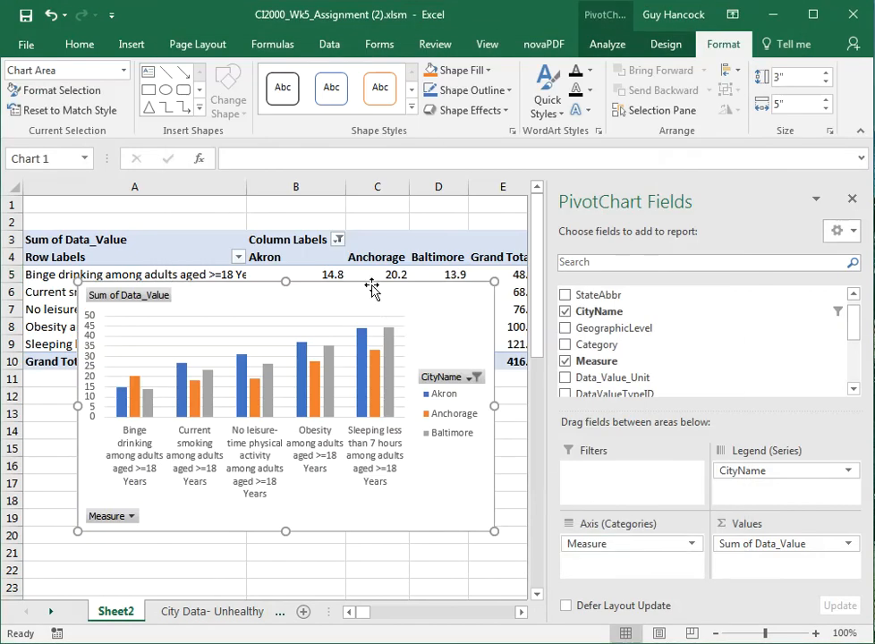
drag(371, 288, 365, 384)
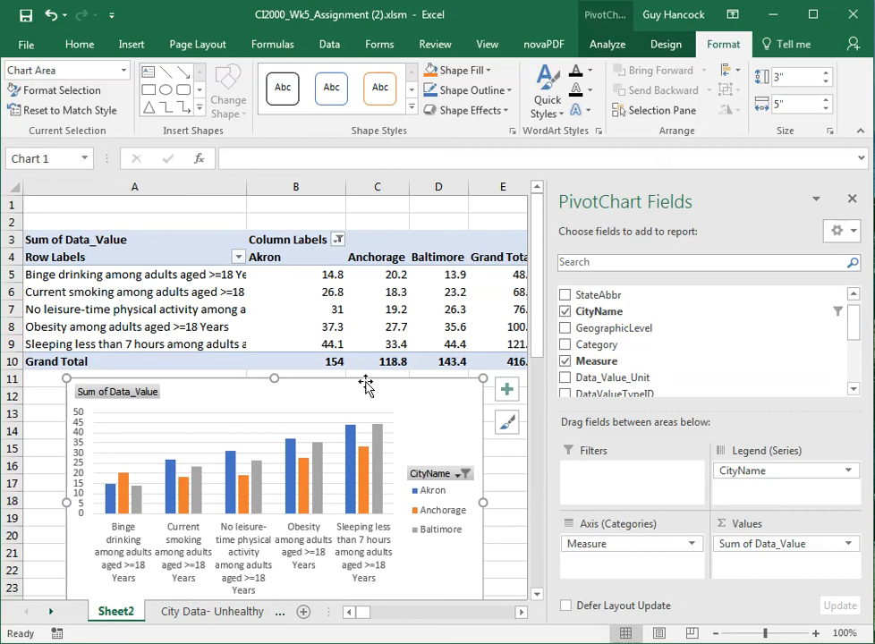
drag(534, 384, 535, 422)
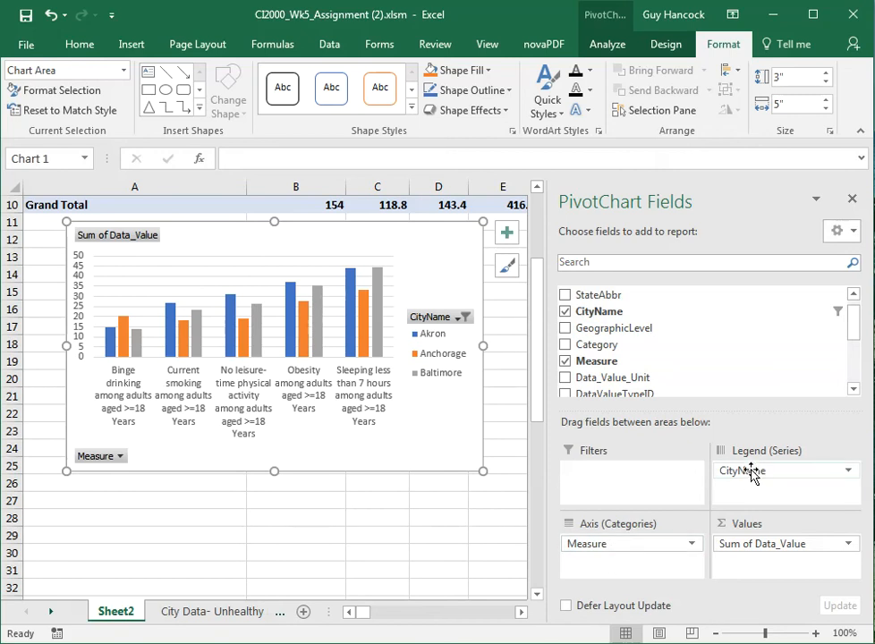
Try the chart with CityName as the axis and Measure as the legend, and hide the field list to view it across.
drag(752, 474, 776, 466)
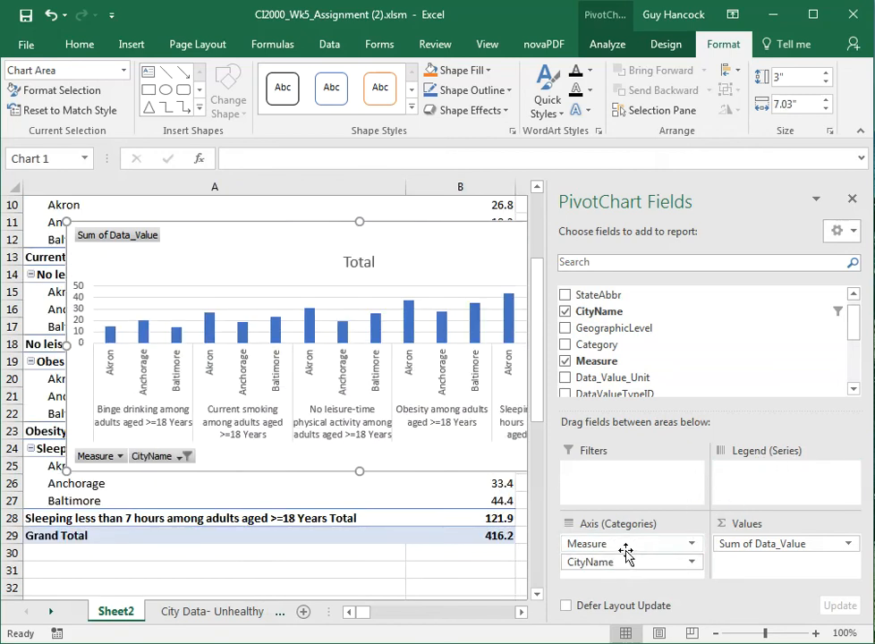
drag(626, 554, 757, 488)
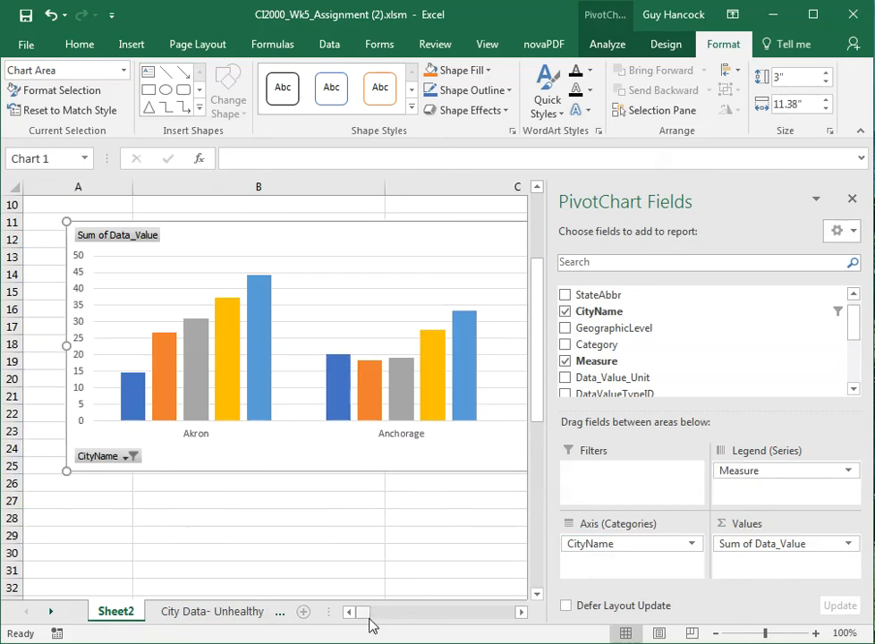
drag(362, 619, 353, 617)
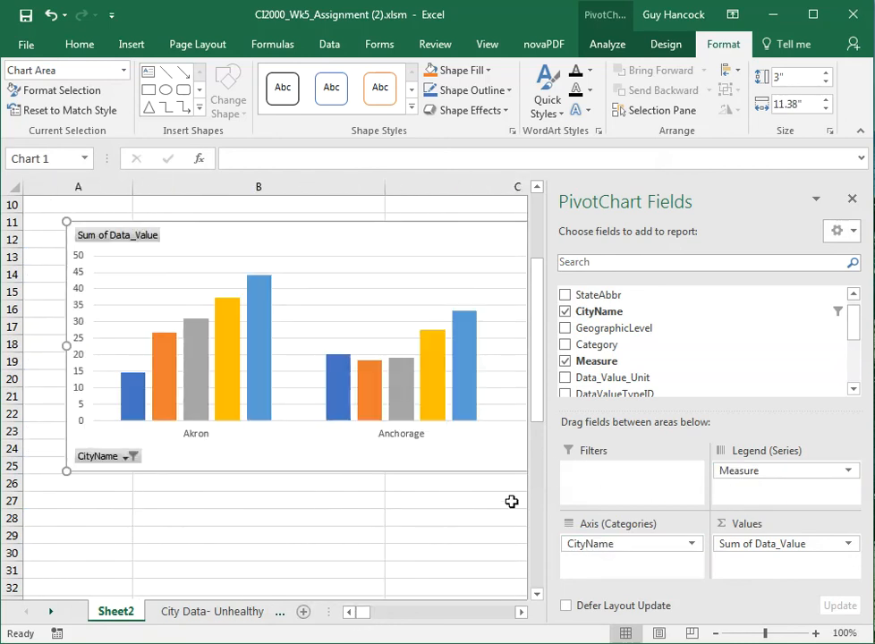
click(850, 197)
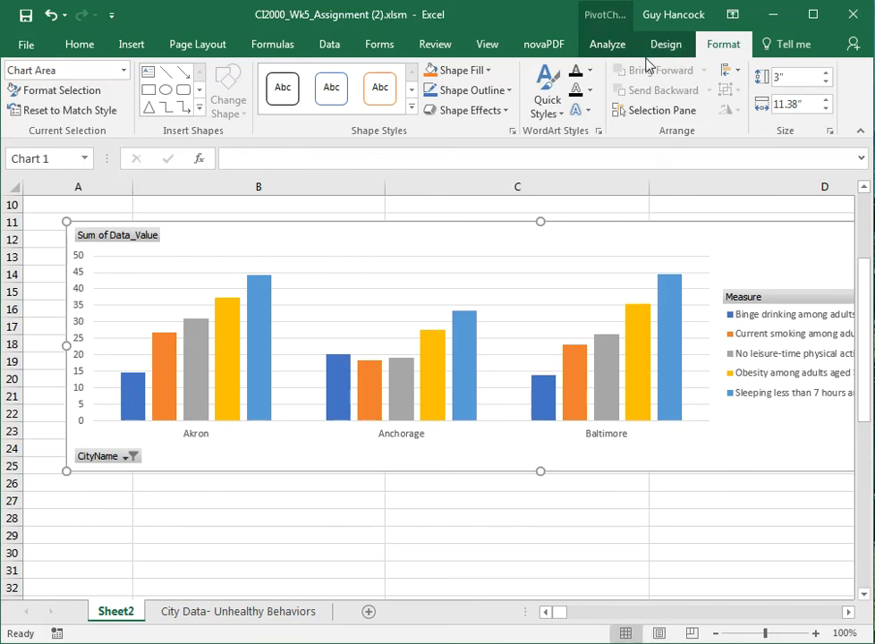
Display the field list again and swap the chart fields back to Measure as the axis and CityName as the legend.
click(610, 49)
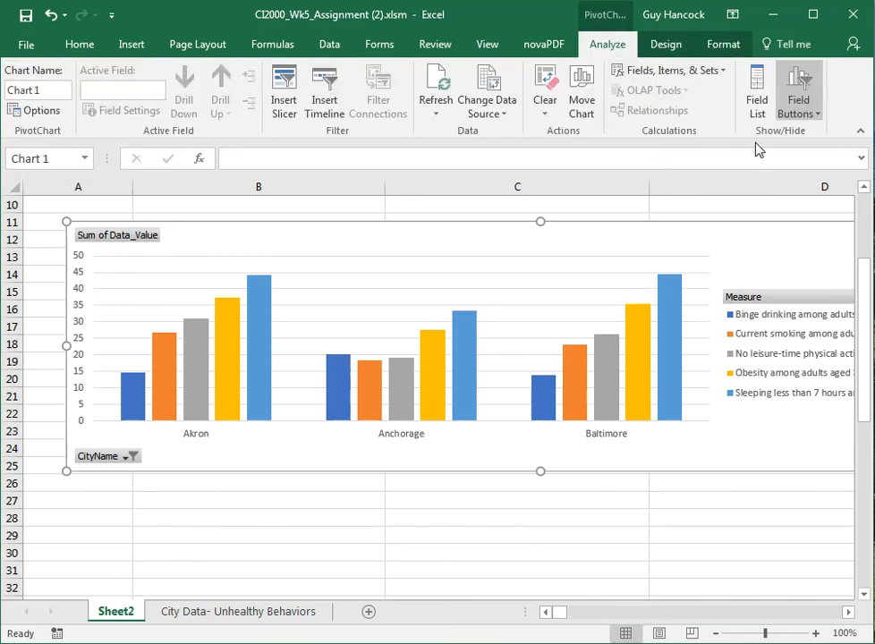
click(756, 92)
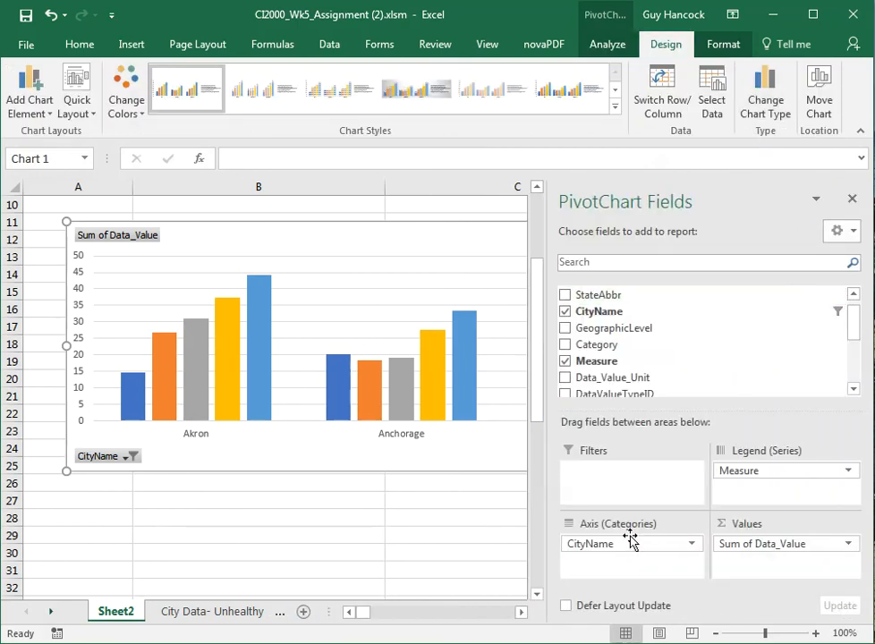
drag(638, 548, 588, 555)
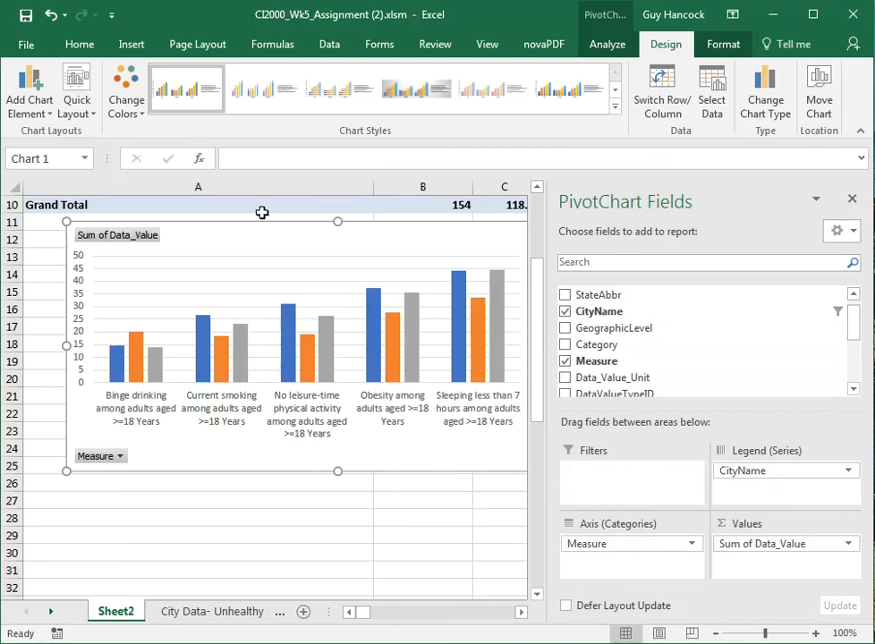
Move the chart so it starts near row 13 at the edge of column A, and narrow the field list pane.
drag(268, 231, 229, 250)
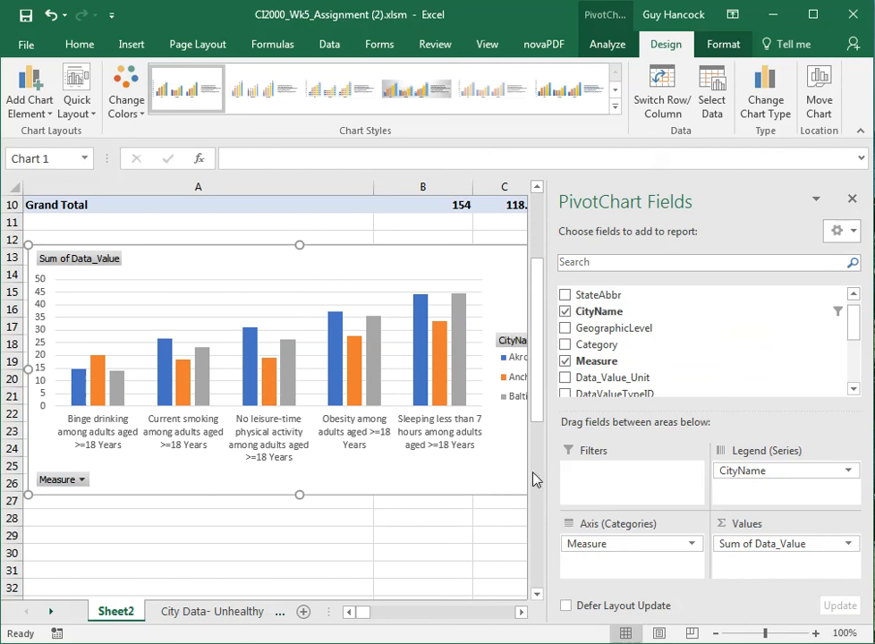
drag(550, 467, 623, 464)
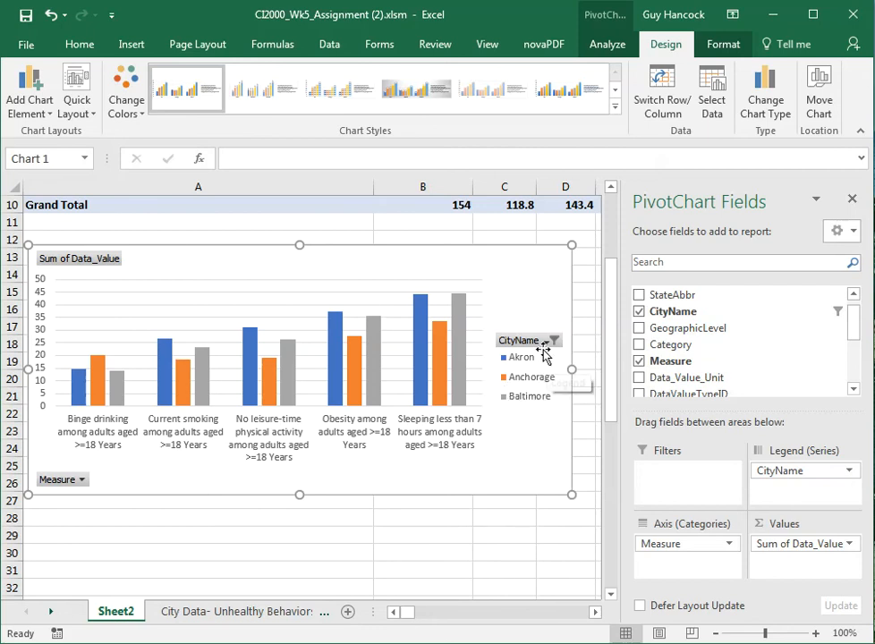
scroll(573, 340, up, 1)
drag(614, 360, 606, 308)
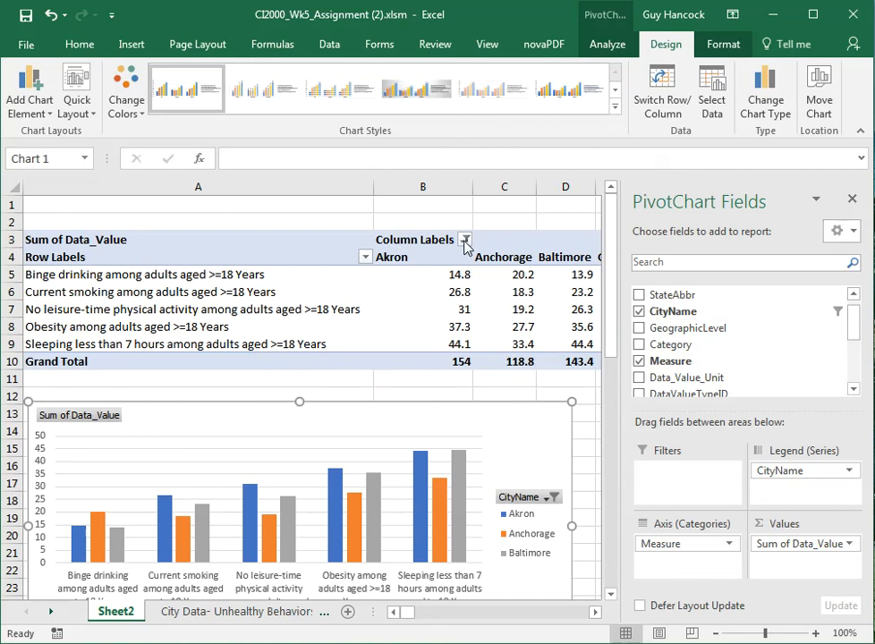
click(465, 240)
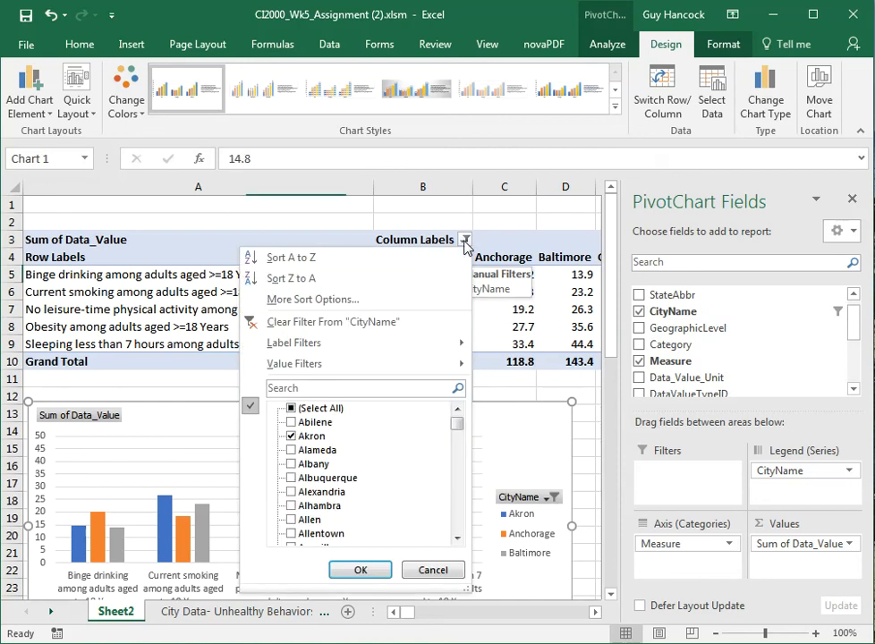
click(443, 570)
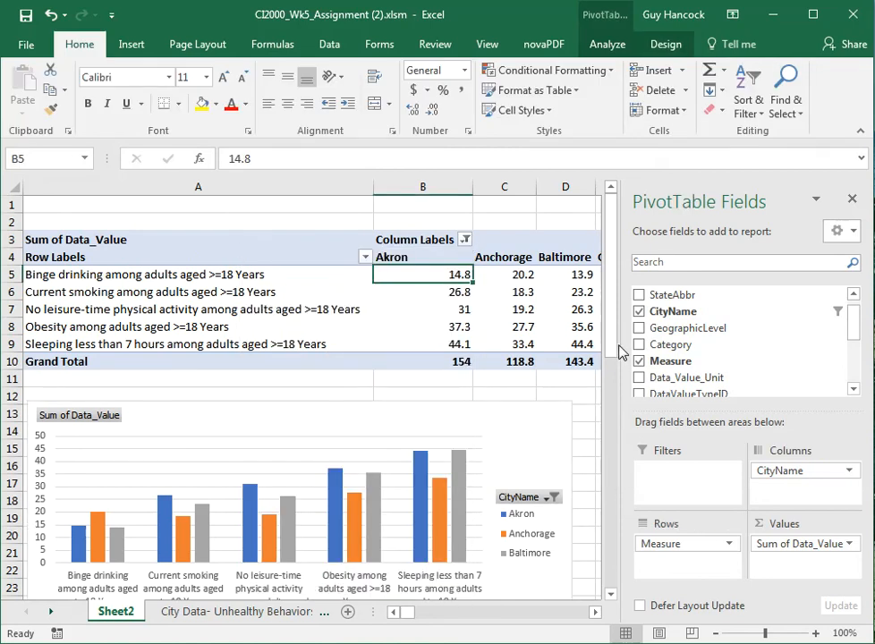
Add Albuquerque to the cities shown, using the chart's CityName filter.
drag(619, 351, 594, 382)
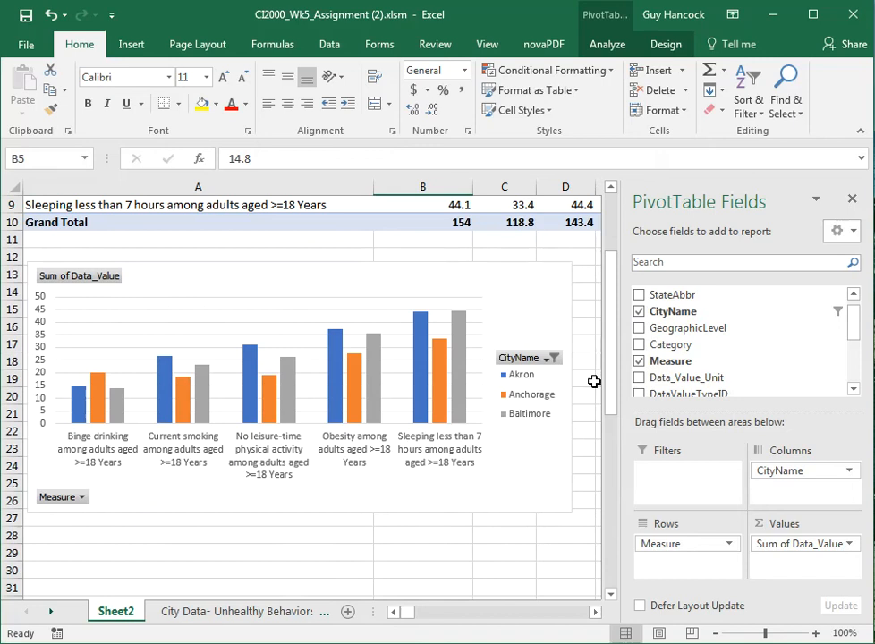
click(554, 359)
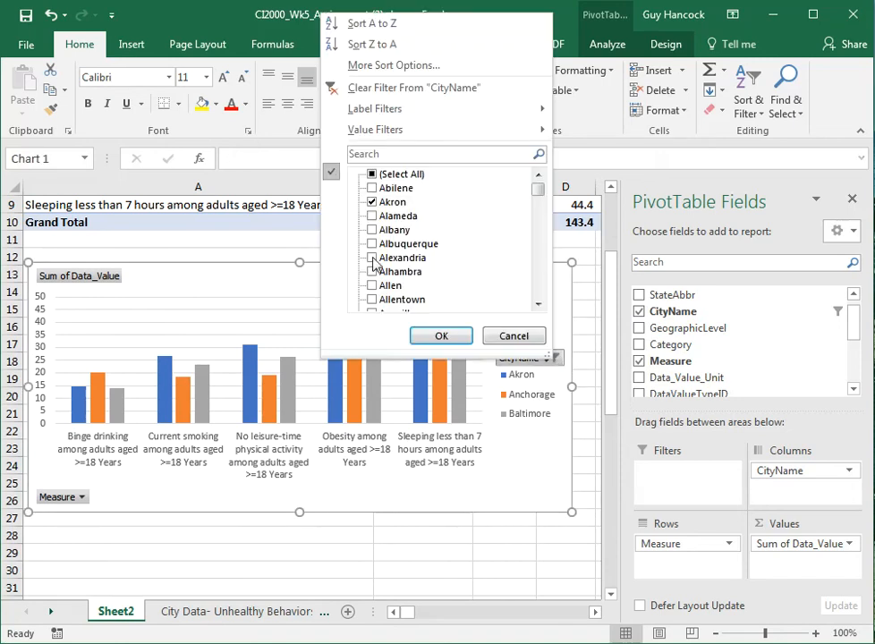
click(372, 244)
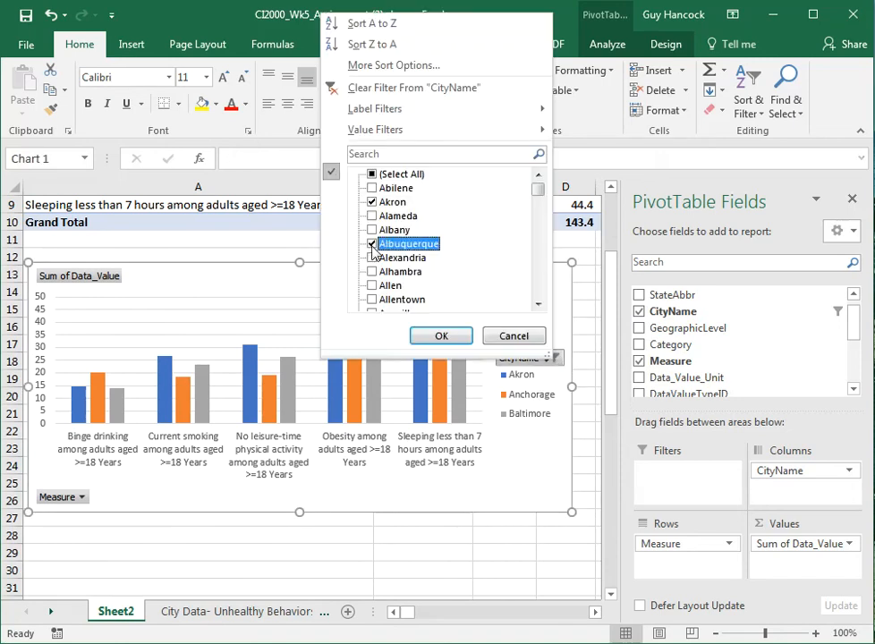
click(428, 340)
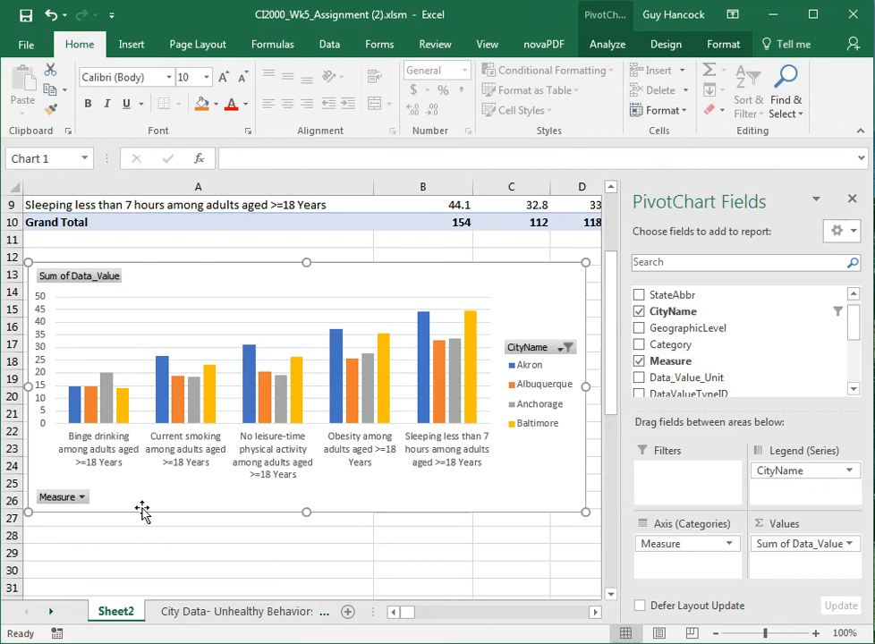
Filter the chart's Measure field to exclude binge drinking, current smoking and sleeping less than 7 hours.
click(78, 498)
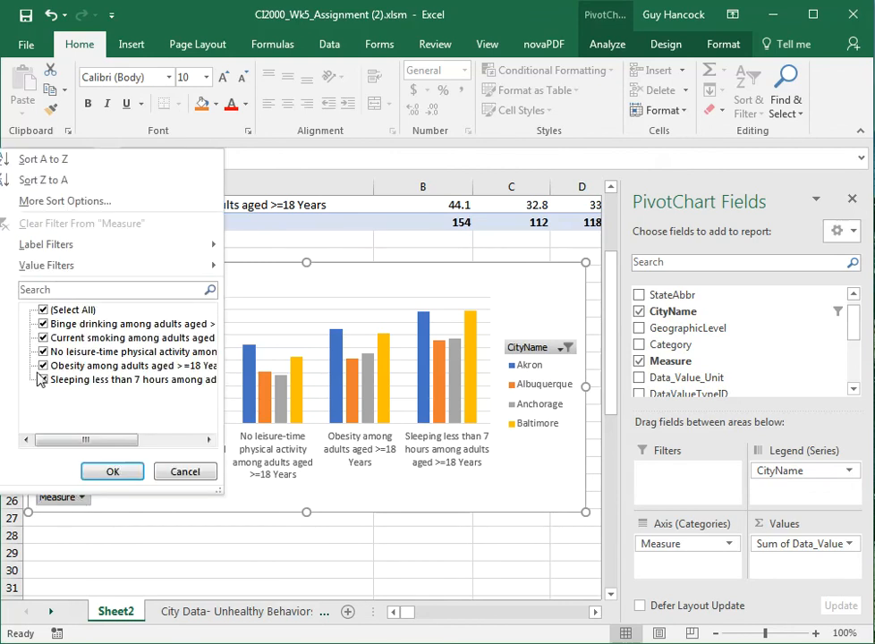
click(44, 324)
click(43, 338)
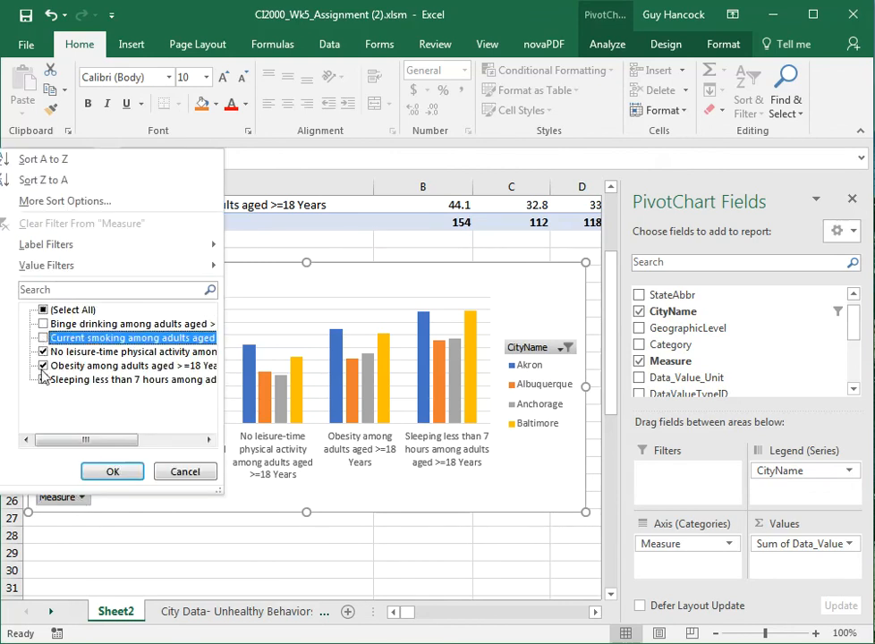
click(43, 379)
click(100, 471)
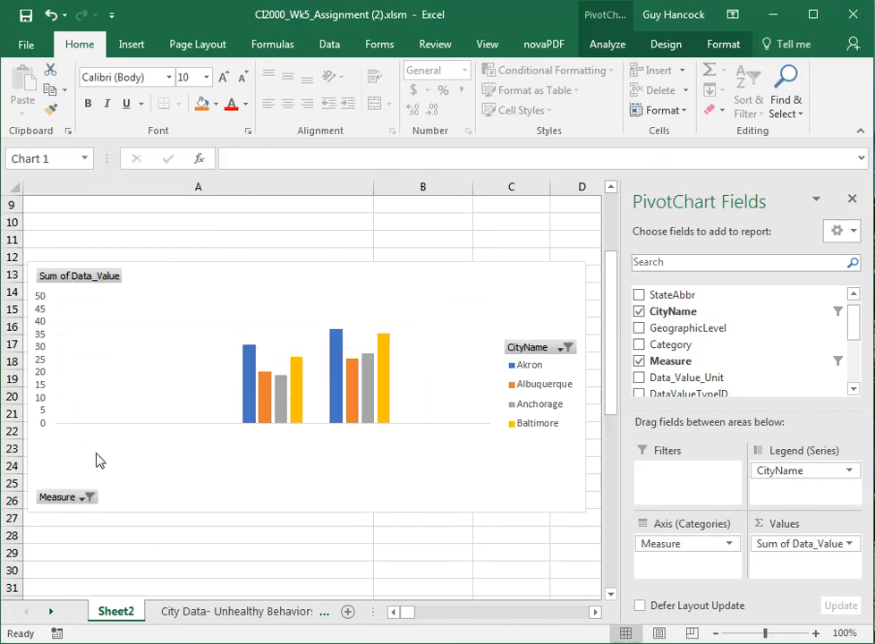
click(153, 507)
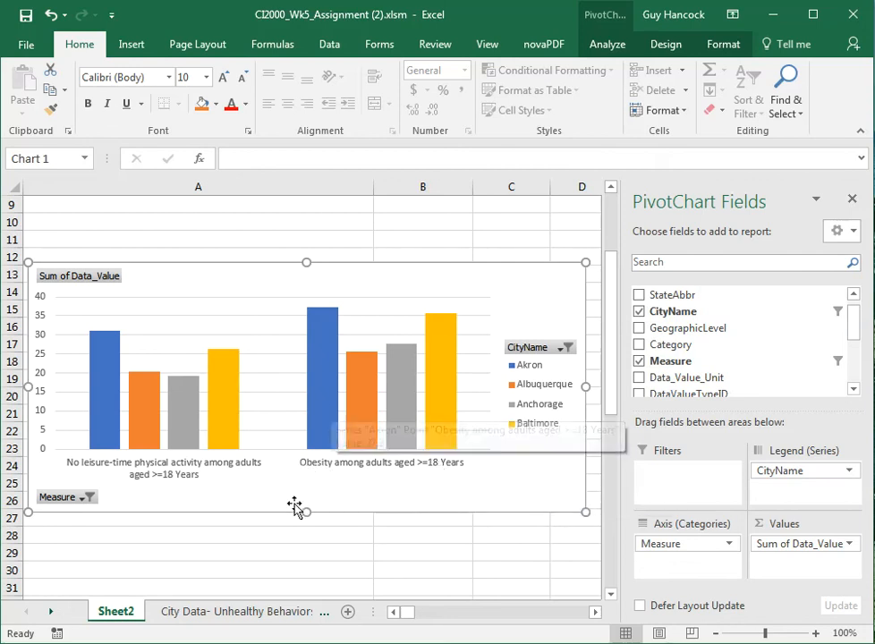
Narrow column A so that the Baltimore column of the PivotTable fits in view.
scroll(295, 501, up, 3)
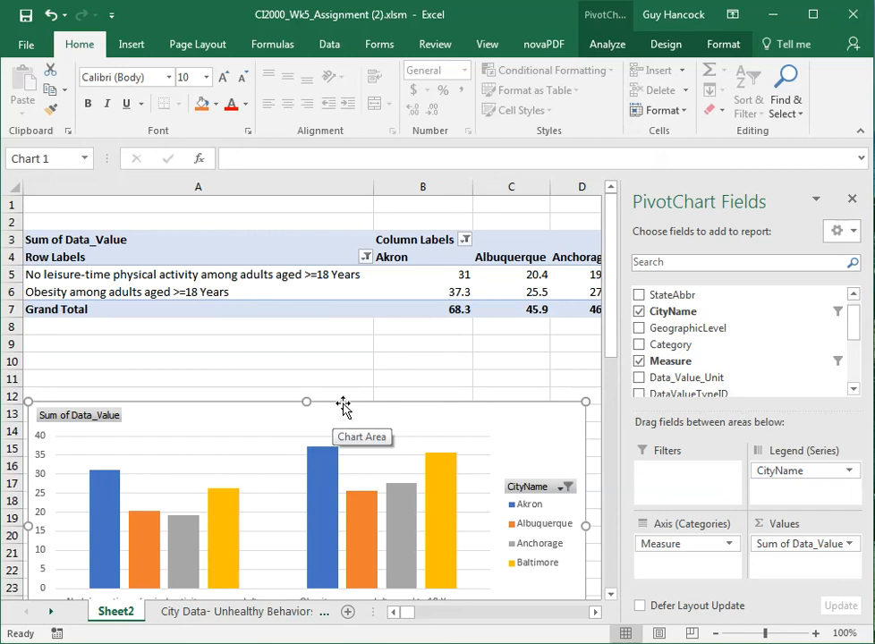
drag(374, 186, 294, 195)
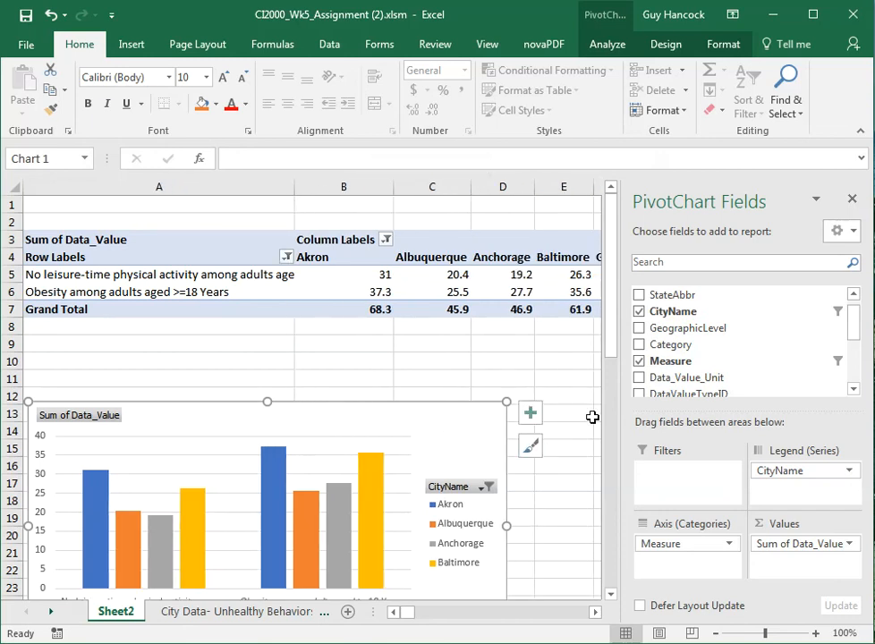
drag(615, 352, 615, 398)
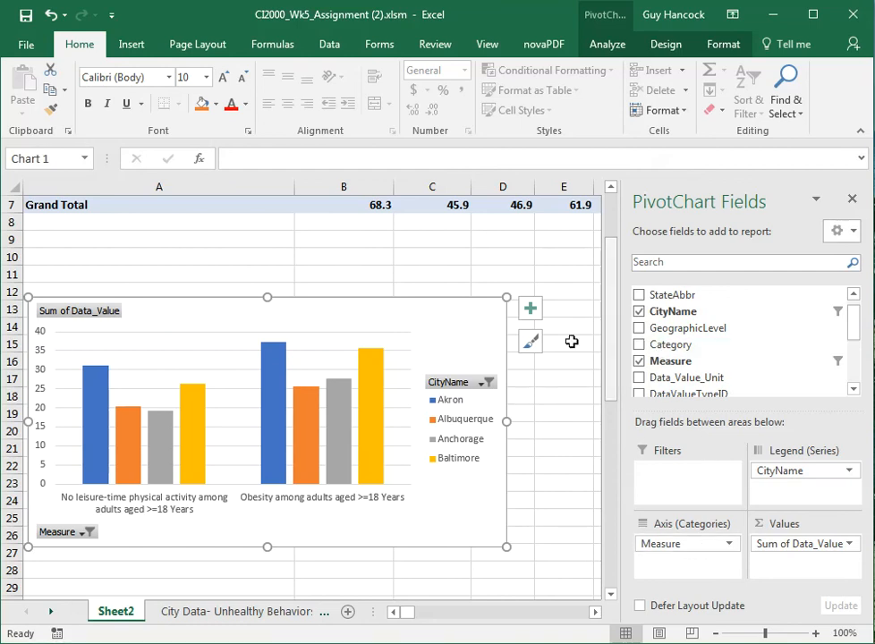
Look through the remaining fields available for the PivotChart and review the filtered PivotTable together with its chart.
click(855, 394)
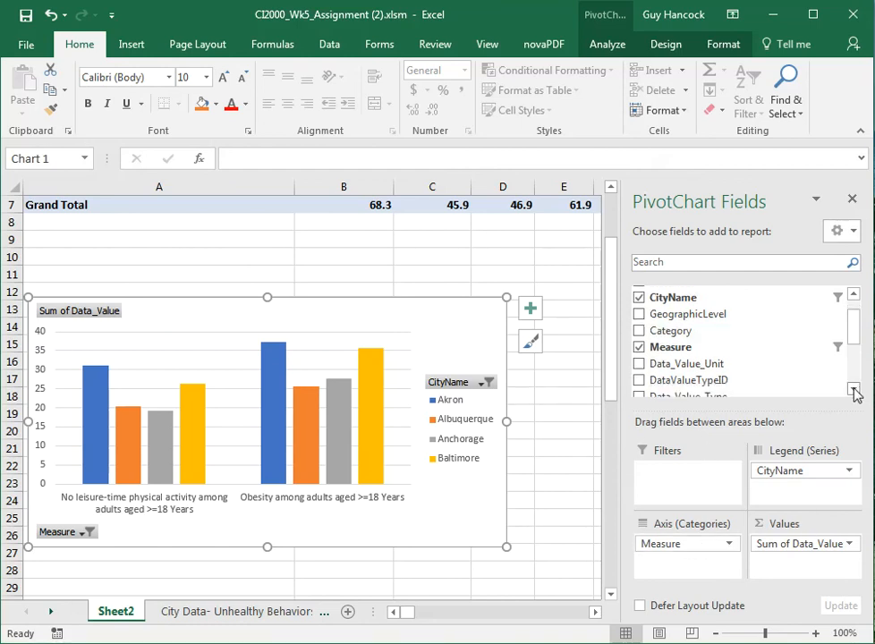
click(855, 395)
click(855, 395)
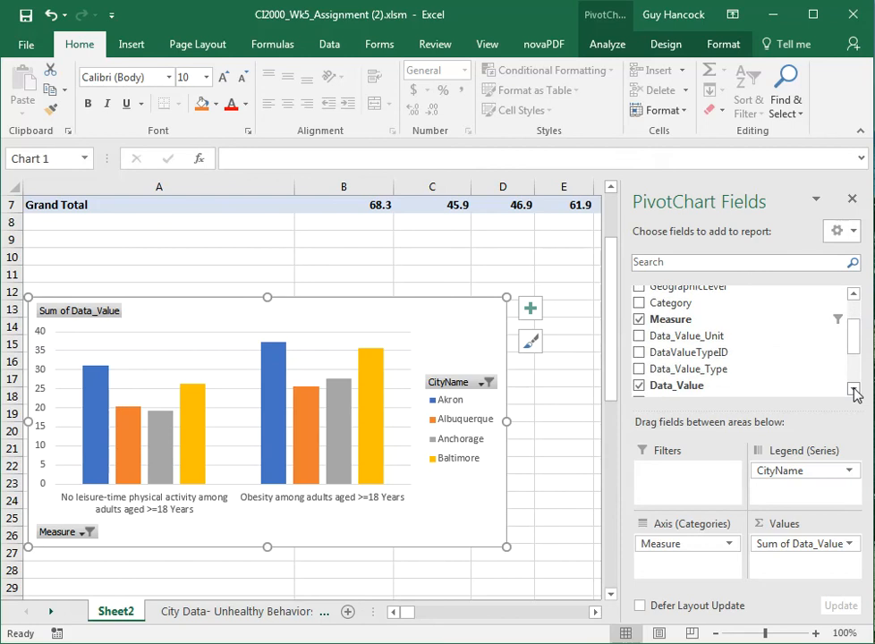
click(854, 395)
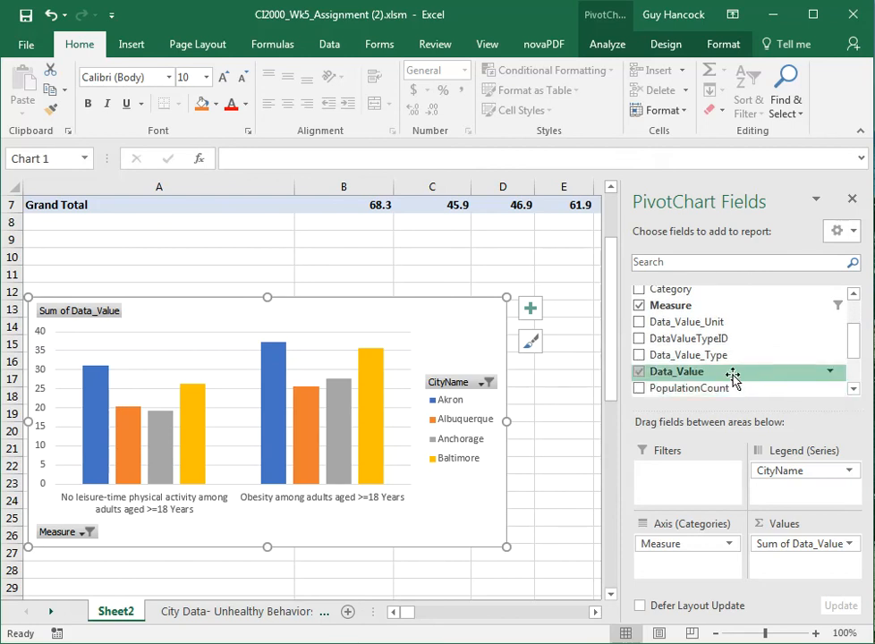
drag(609, 382, 611, 332)
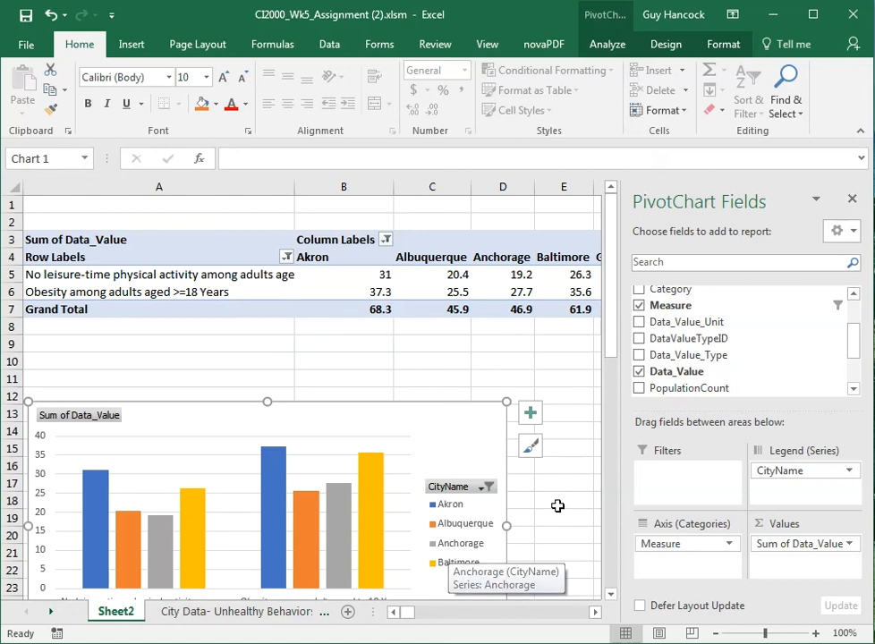
drag(611, 332, 609, 343)
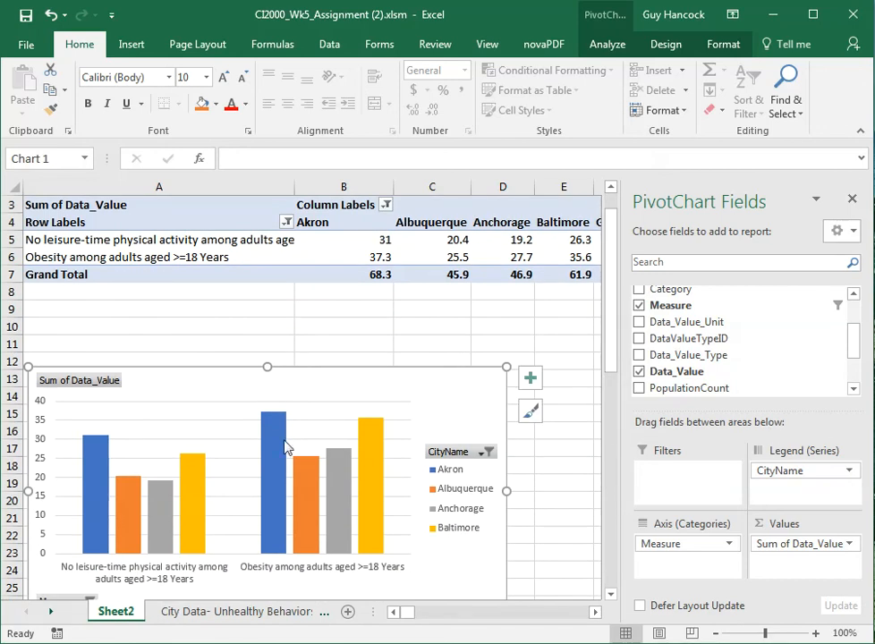